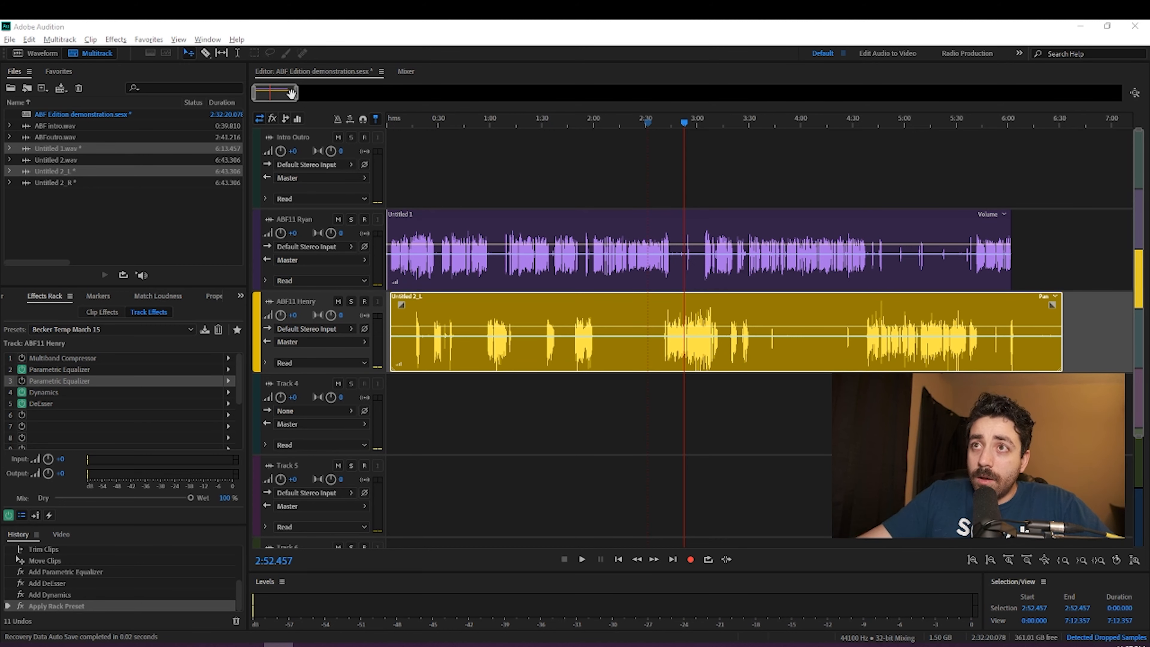
# Add ABF intro at the start of the Intro Outro track and ABFoutro on the same track near the end of the voice clips.
pyautogui.moveTo(296, 93); pyautogui.dragTo(276, 93)
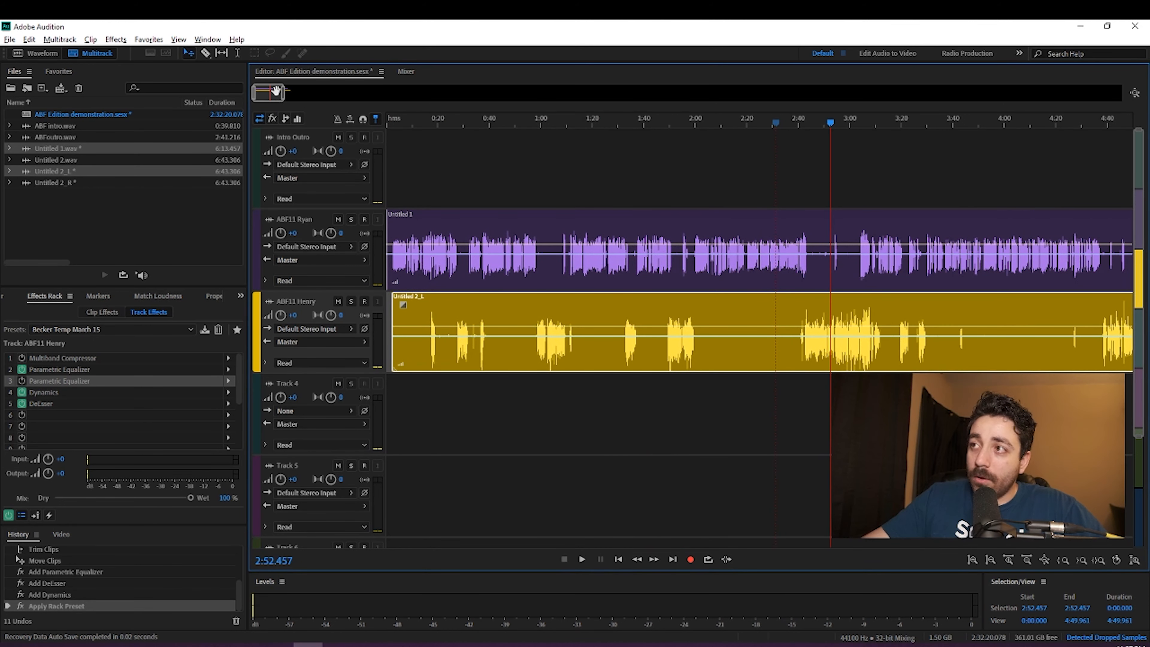
pyautogui.click(101, 193)
pyautogui.moveTo(70, 125); pyautogui.dragTo(367, 170)
pyautogui.moveTo(282, 93); pyautogui.dragTo(315, 93)
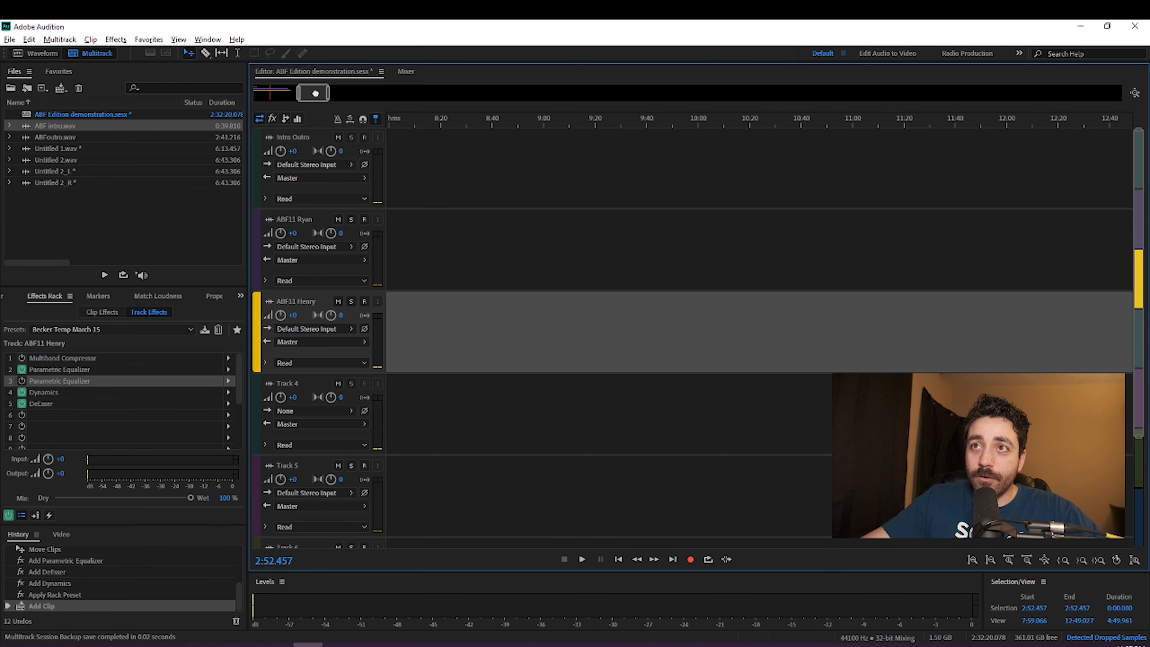
pyautogui.moveTo(316, 93); pyautogui.dragTo(276, 96)
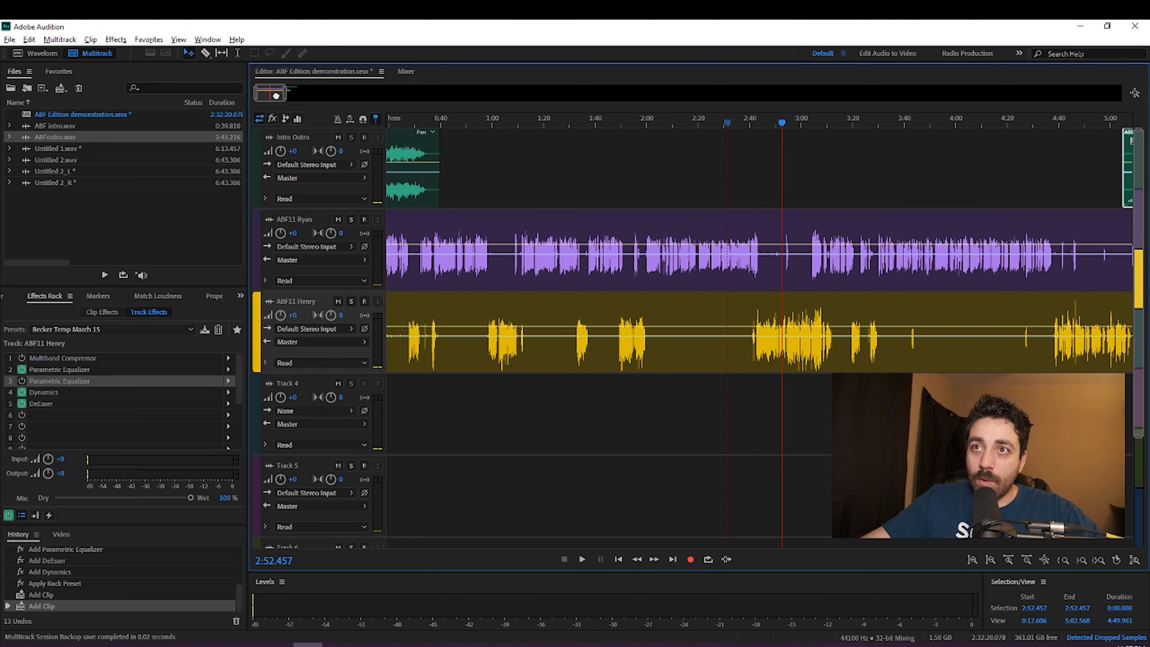
# Shift both voice clips, Untitled 1 and Untitled 2_L, to the right so Untitled 1 starts at about 0:17 under the intro music.
pyautogui.moveTo(615, 389); pyautogui.dragTo(542, 263)
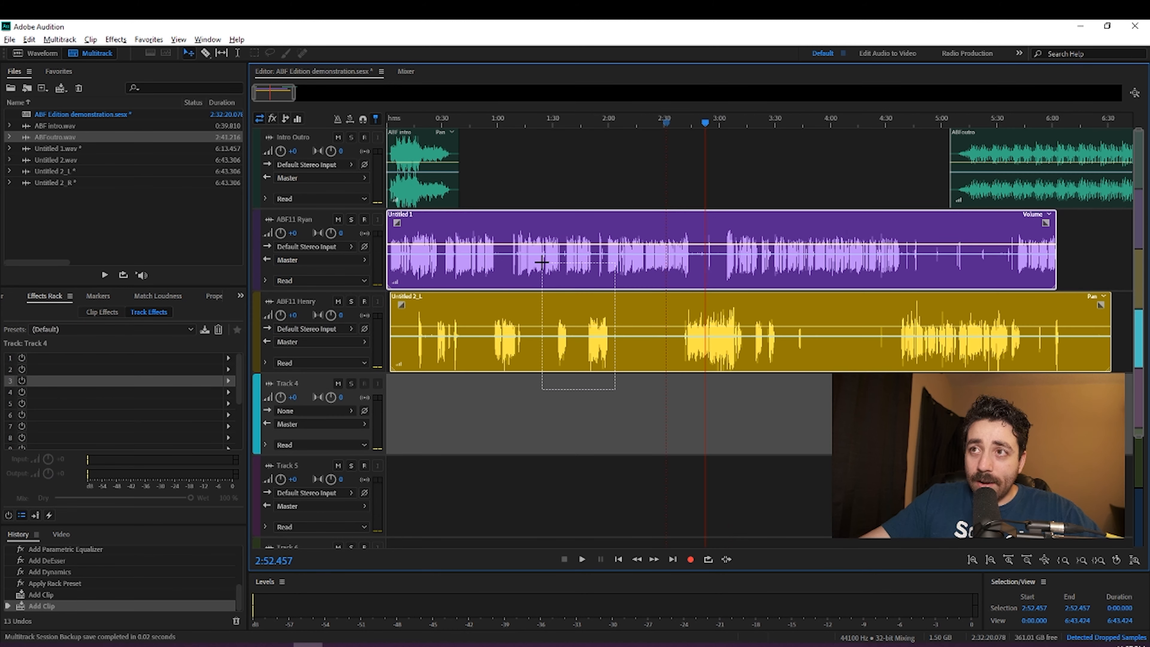
pyautogui.moveTo(294, 94); pyautogui.dragTo(271, 95)
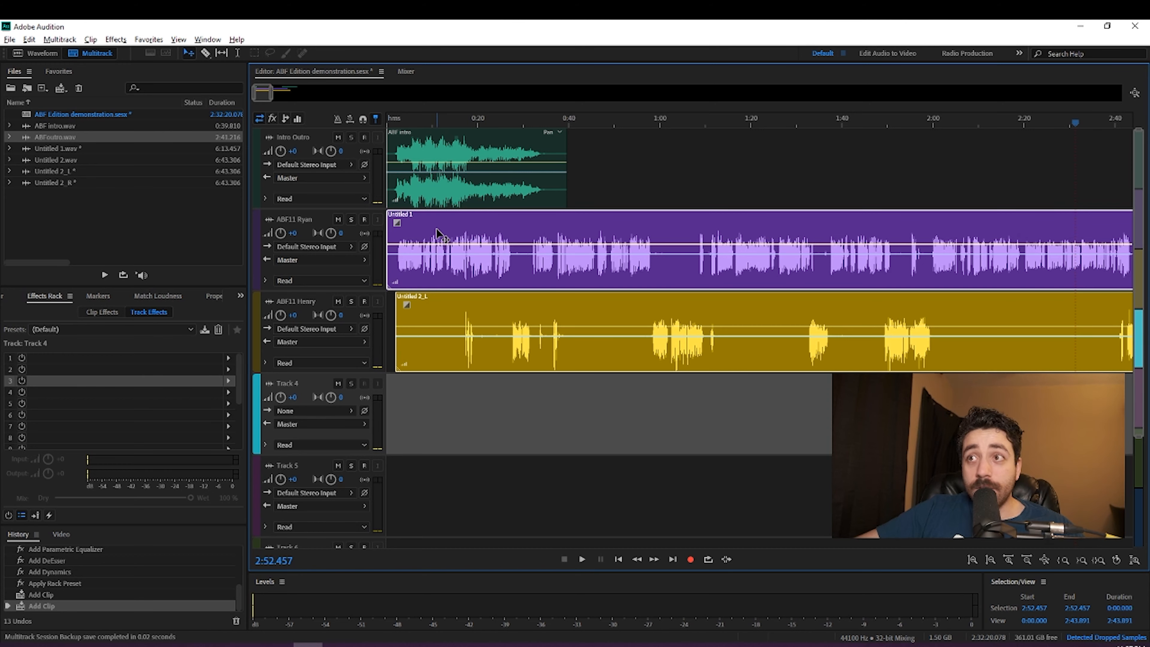
pyautogui.moveTo(444, 223); pyautogui.dragTo(529, 230)
pyautogui.click(577, 413)
pyautogui.moveTo(664, 419); pyautogui.dragTo(510, 198)
pyautogui.click(665, 187)
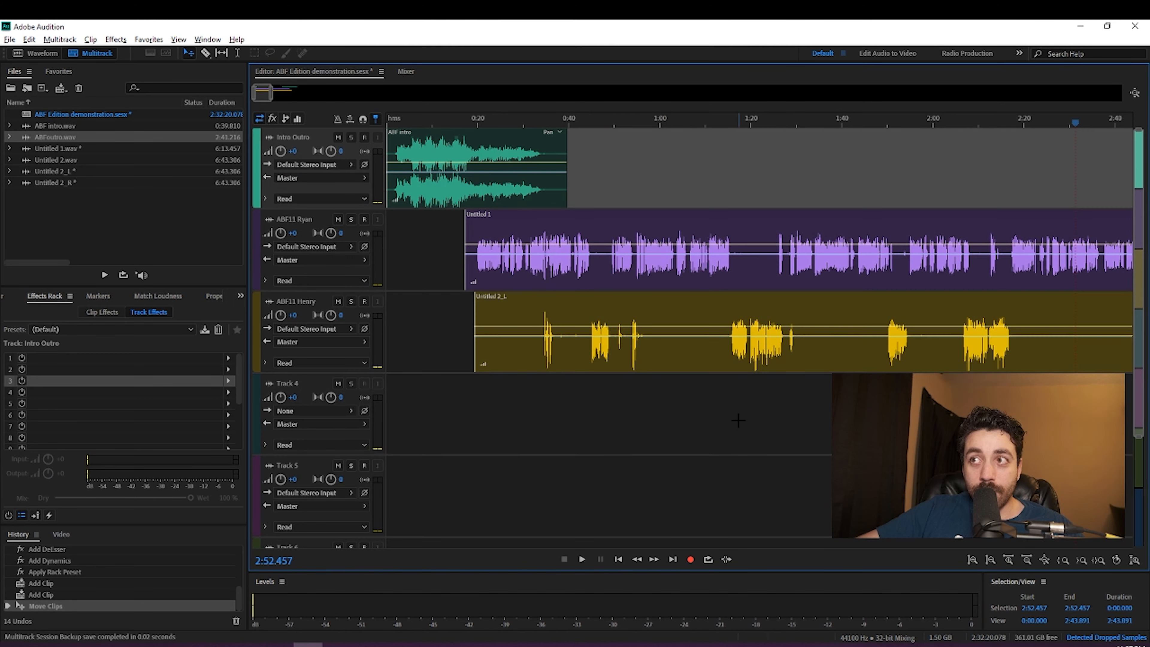
# Trim the start of Untitled 1 to match Untitled 2_L, move both to start at about 0:19, and set the playhead to 0:18.940.
pyautogui.moveTo(738, 421); pyautogui.dragTo(639, 272)
pyautogui.moveTo(513, 219); pyautogui.dragTo(517, 223)
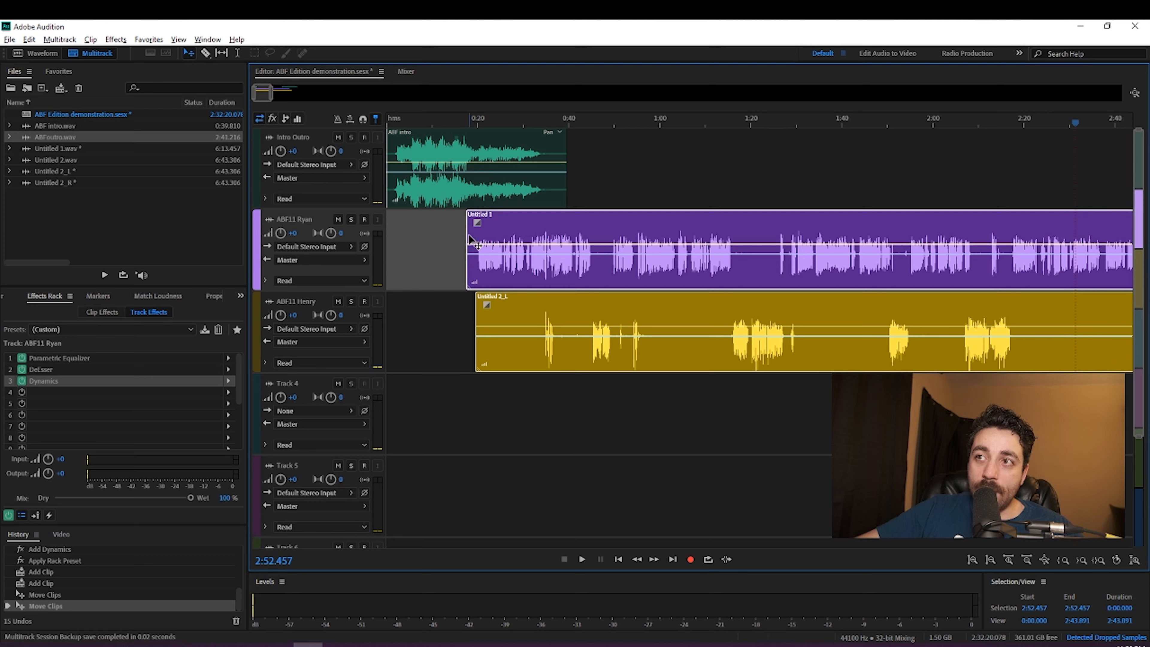
pyautogui.moveTo(469, 234); pyautogui.dragTo(517, 215)
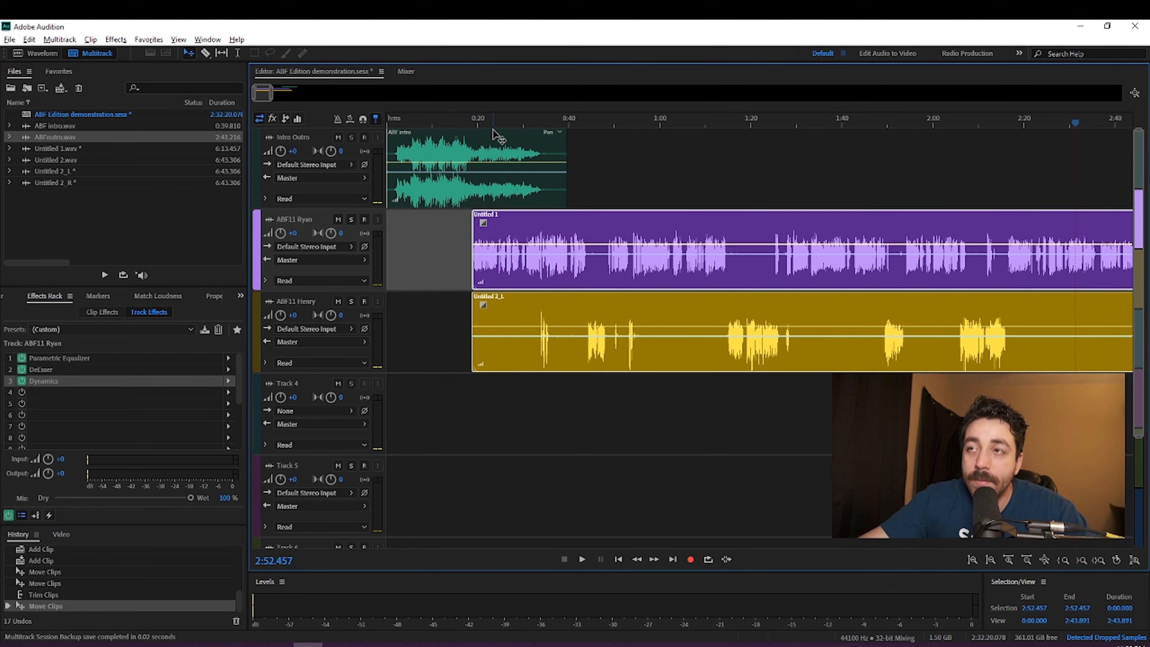
pyautogui.click(473, 122)
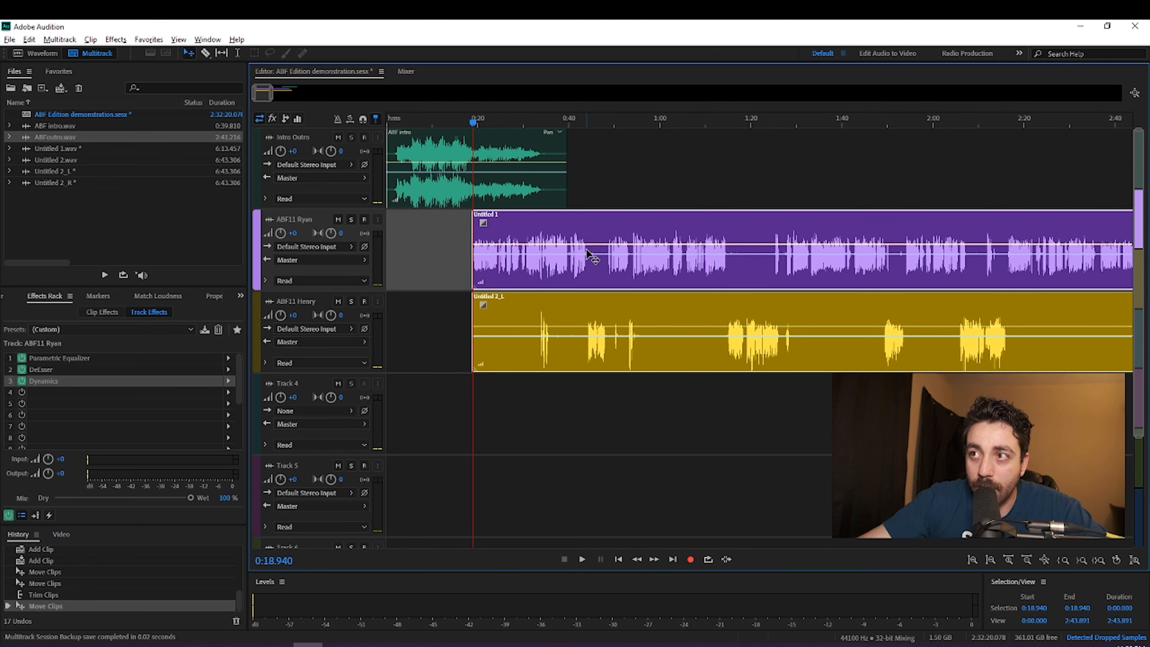
# Try a curved fade-out on the ABF intro clip from where the voices start to its end, and remove it.
pyautogui.click(487, 172)
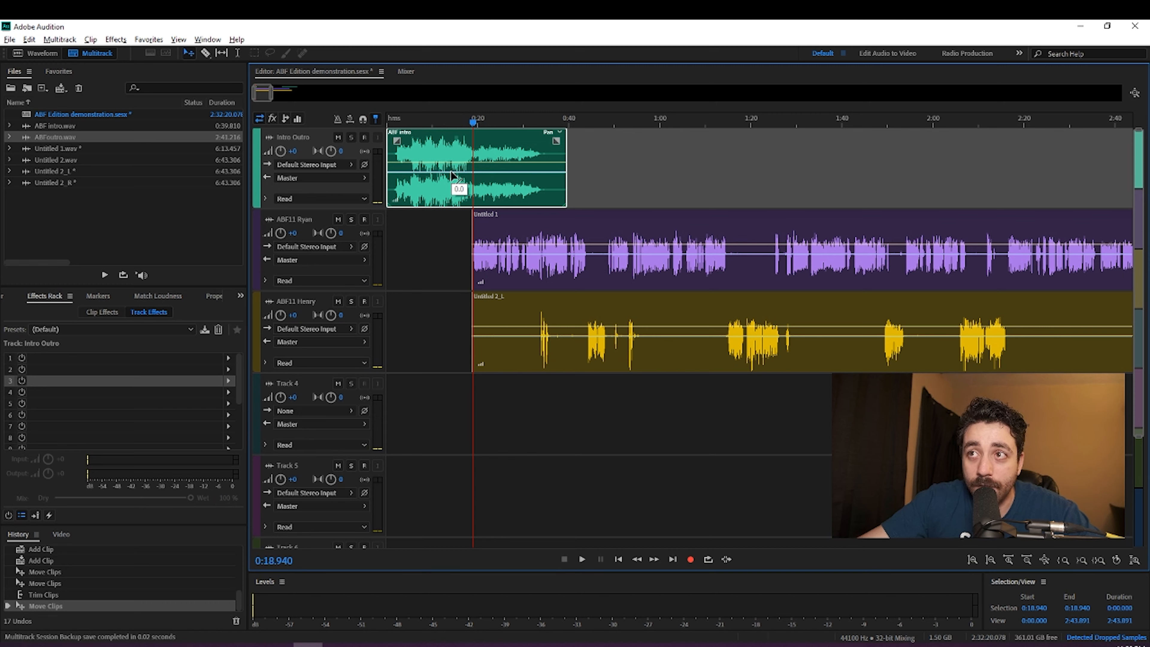
pyautogui.moveTo(451, 170)
pyautogui.mouseDown()
pyautogui.moveTo(452, 155)
pyautogui.moveTo(449, 181)
pyautogui.moveTo(455, 171)
pyautogui.mouseUp()
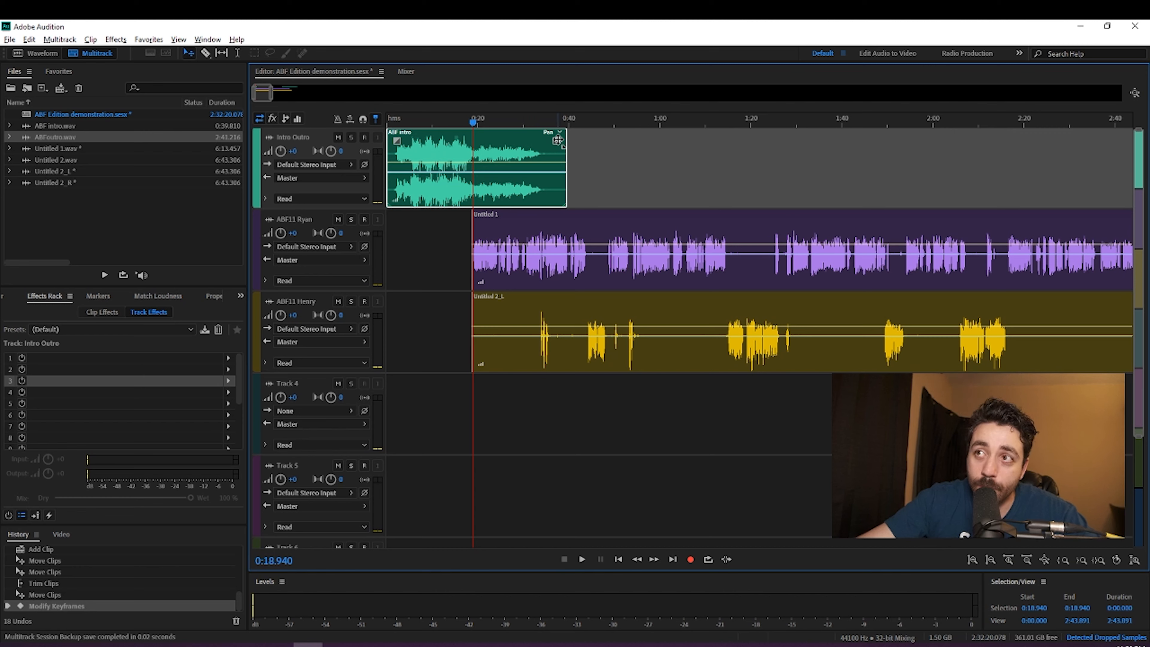
pyautogui.moveTo(558, 140); pyautogui.dragTo(490, 141)
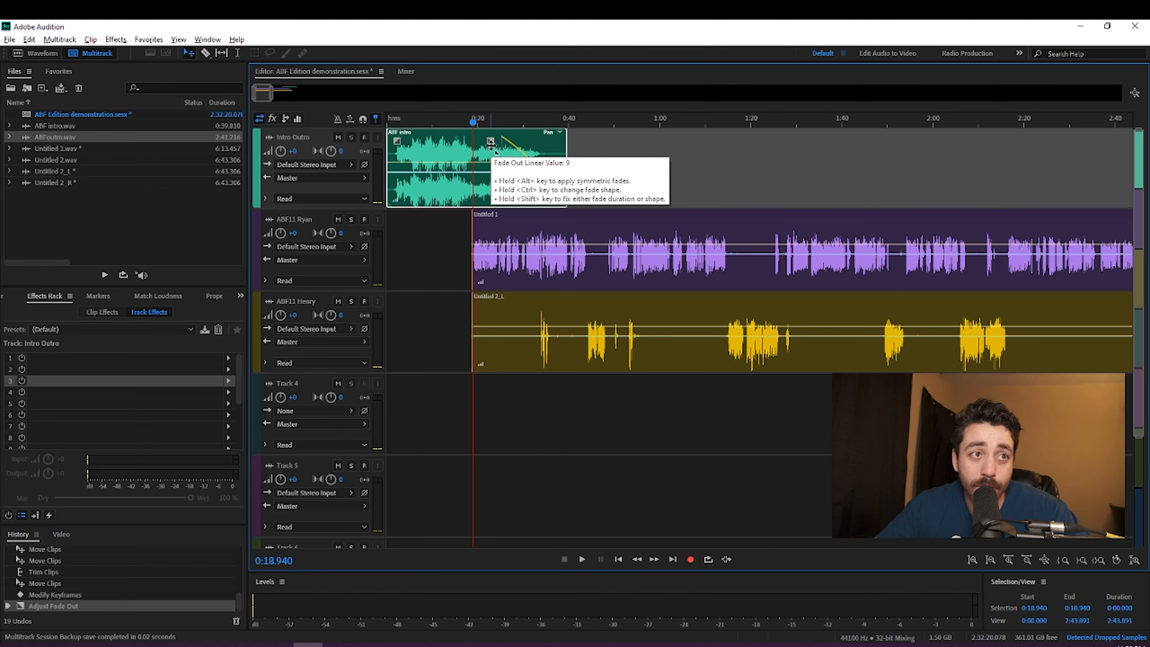
pyautogui.moveTo(491, 144); pyautogui.dragTo(474, 175)
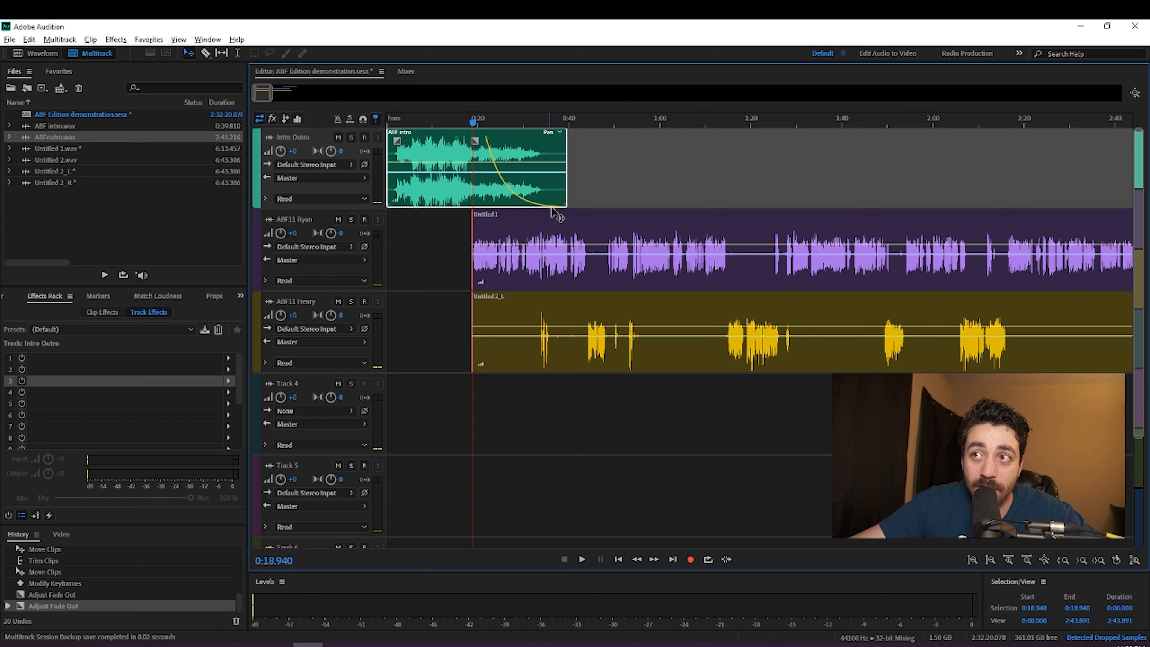
pyautogui.moveTo(476, 139); pyautogui.dragTo(586, 137)
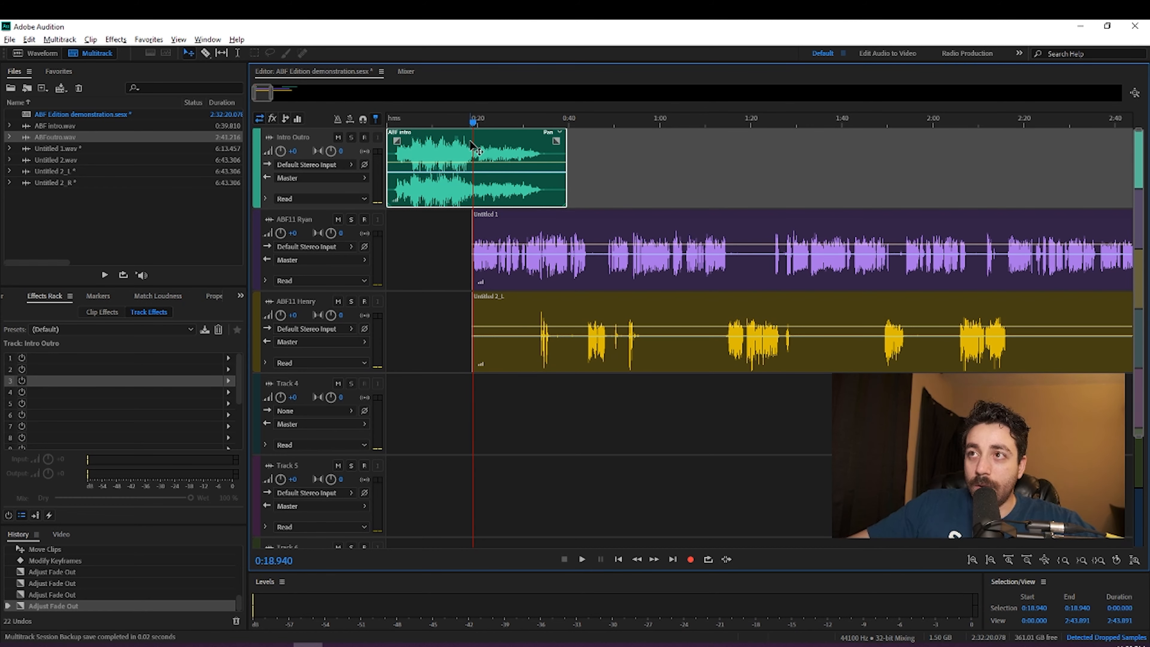
# Add two volume keyframes to the ABF intro clip at about 0:18 and 0:19, and lower the second to duck the music under the voices.
pyautogui.moveTo(471, 120); pyautogui.dragTo(594, 121)
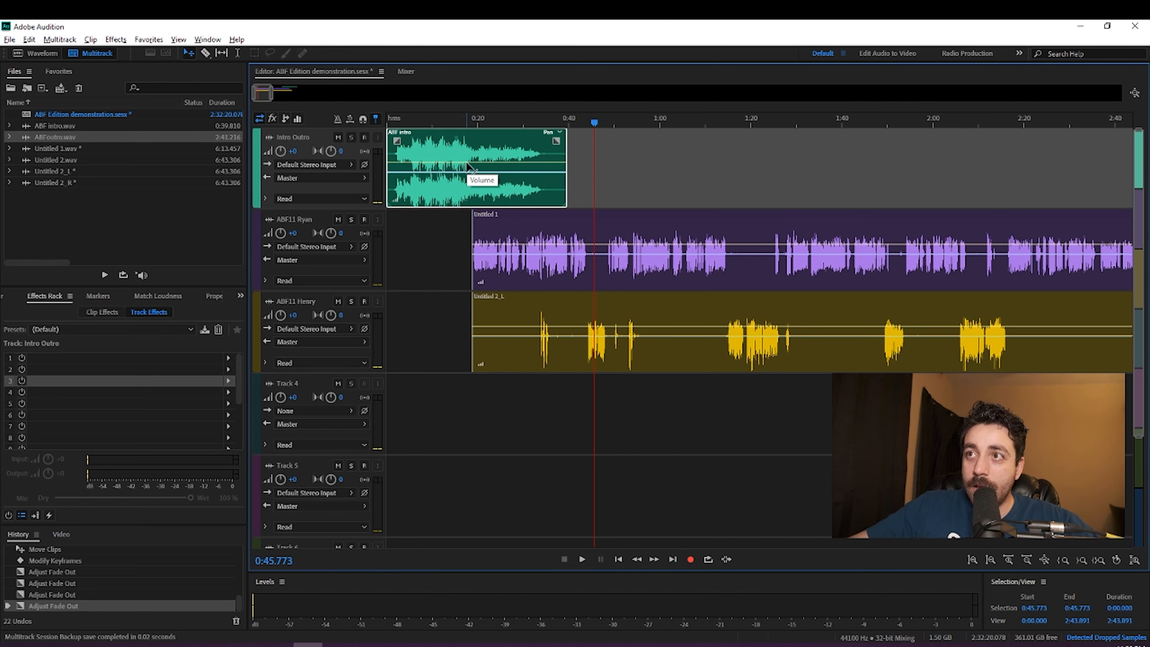
pyautogui.click(467, 162)
pyautogui.moveTo(272, 97); pyautogui.dragTo(267, 107)
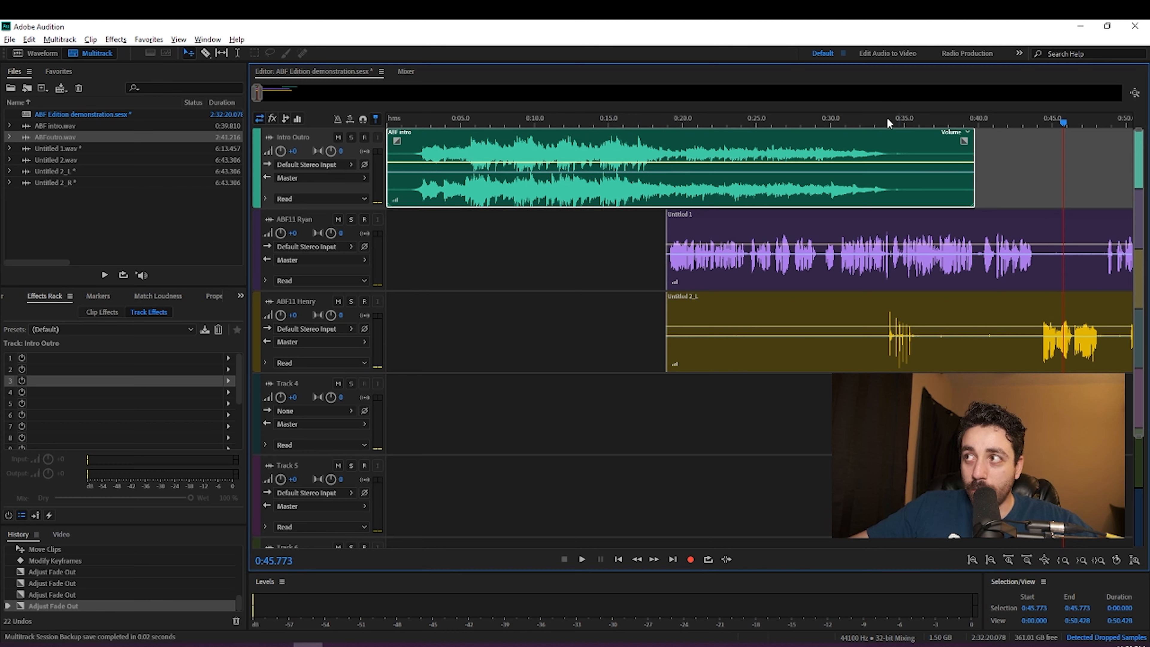
pyautogui.click(651, 163)
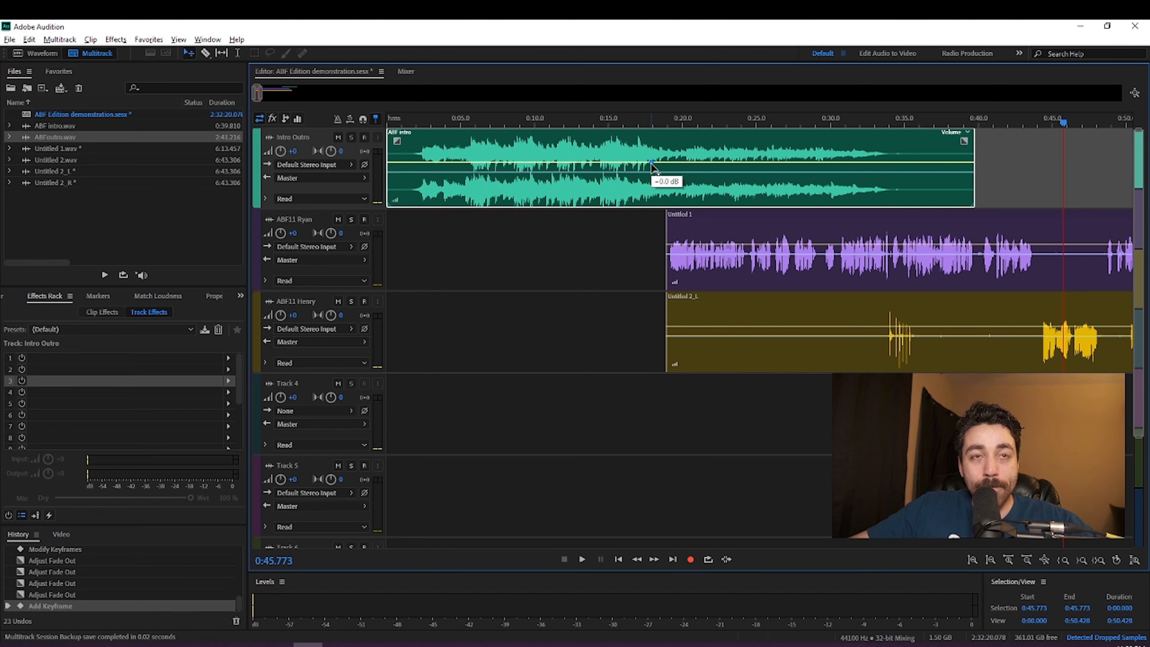
pyautogui.click(668, 163)
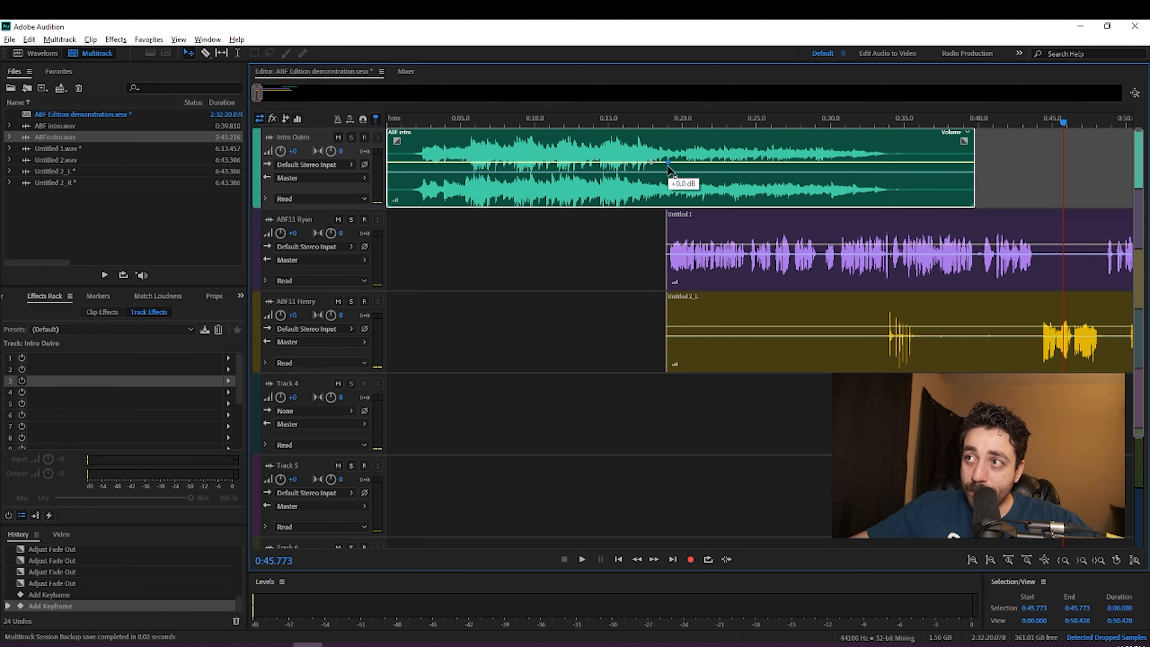
pyautogui.moveTo(667, 164); pyautogui.dragTo(668, 188)
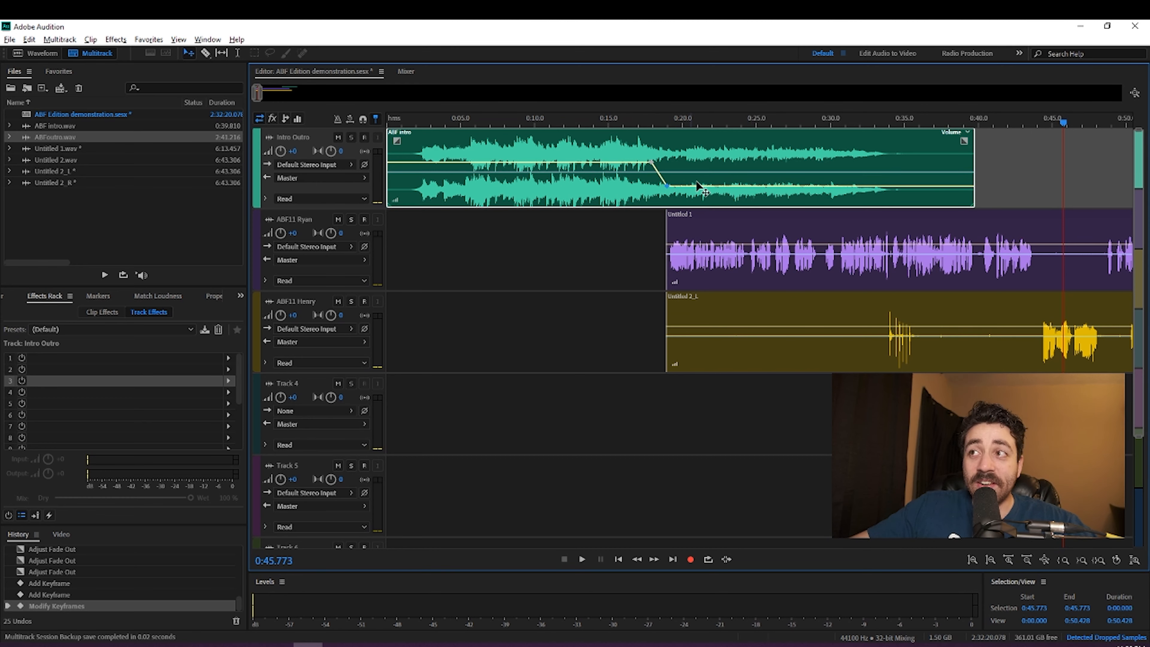
# Try a fade-out from about 0:29 on the ABF intro clip, and clear it along with both volume keyframes.
pyautogui.moveTo(964, 144); pyautogui.dragTo(810, 163)
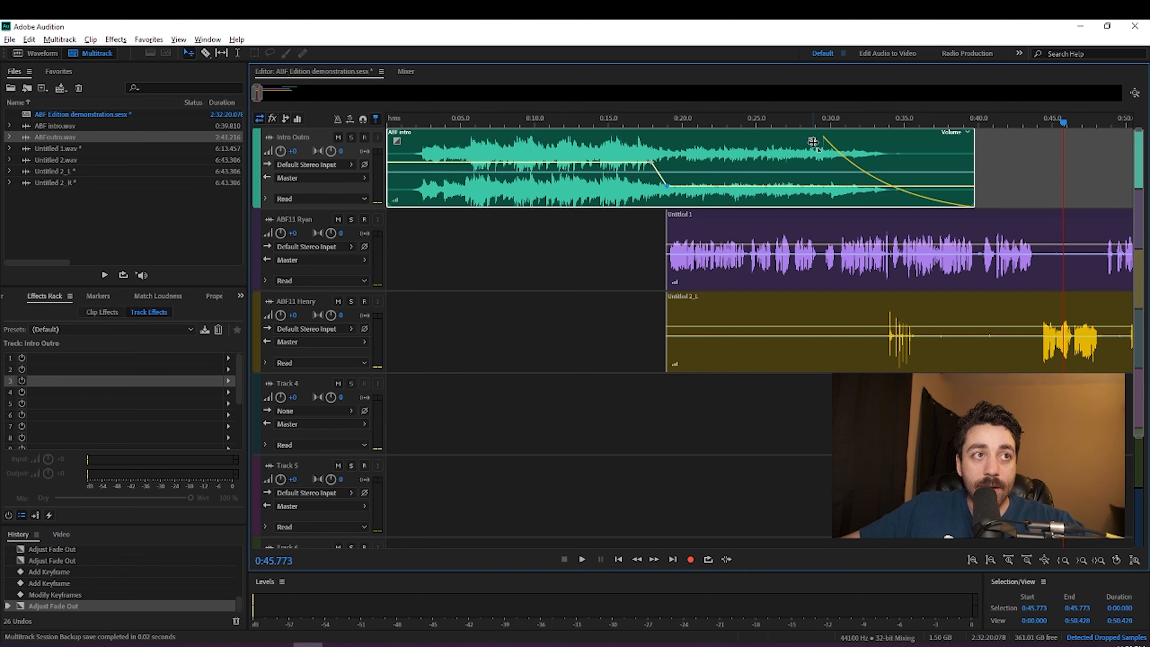
pyautogui.moveTo(813, 142); pyautogui.dragTo(971, 141)
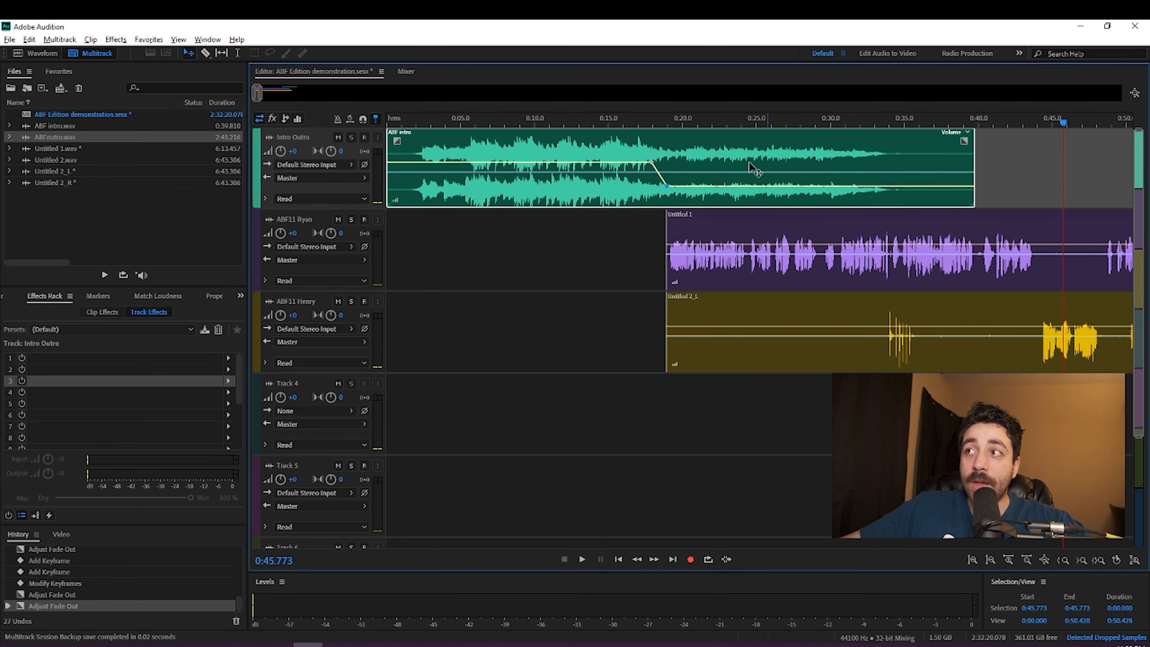
pyautogui.moveTo(666, 185); pyautogui.dragTo(664, 164)
pyautogui.press('Delete')
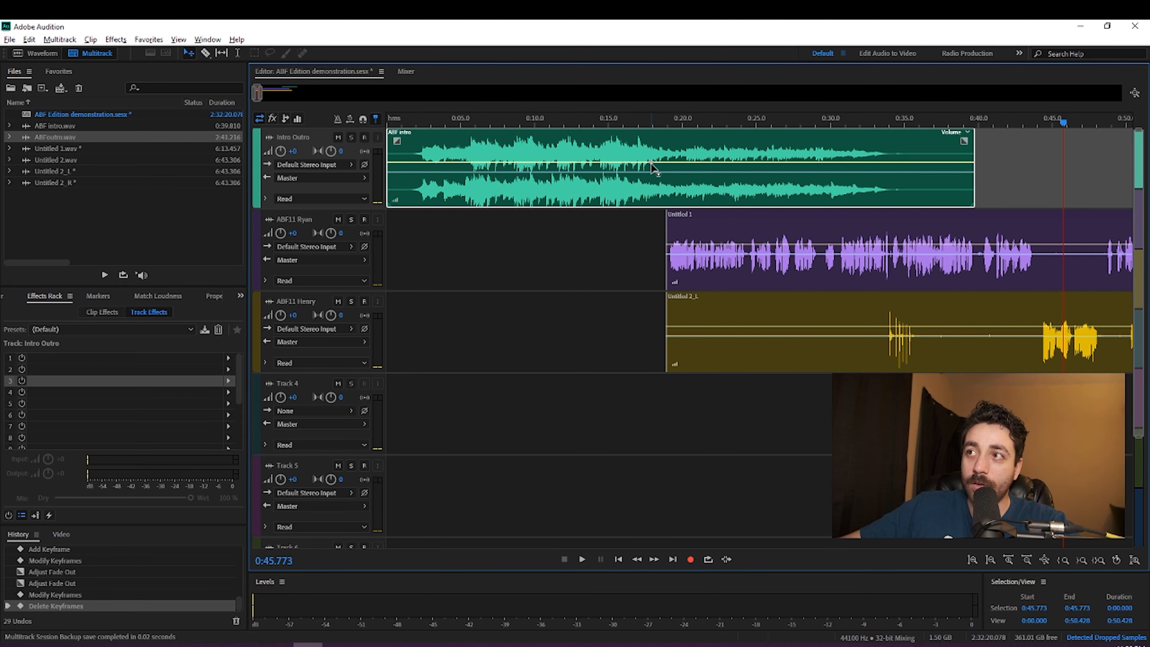
pyautogui.click(651, 163)
pyautogui.press('Delete')
# Trim the end of Untitled 2_L to about 6:18, near the end of Untitled 1, and move the ABFoutro clip to start at about 4:23.
pyautogui.moveTo(260, 94); pyautogui.dragTo(309, 94)
pyautogui.click(548, 130)
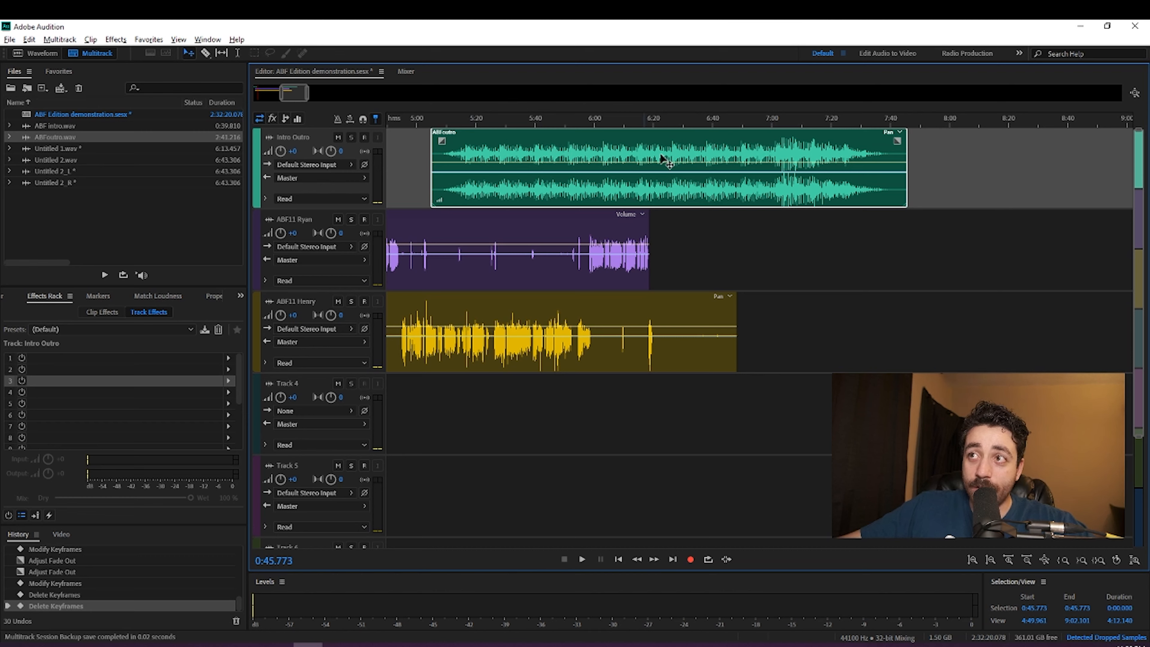
pyautogui.moveTo(778, 135); pyautogui.dragTo(738, 136)
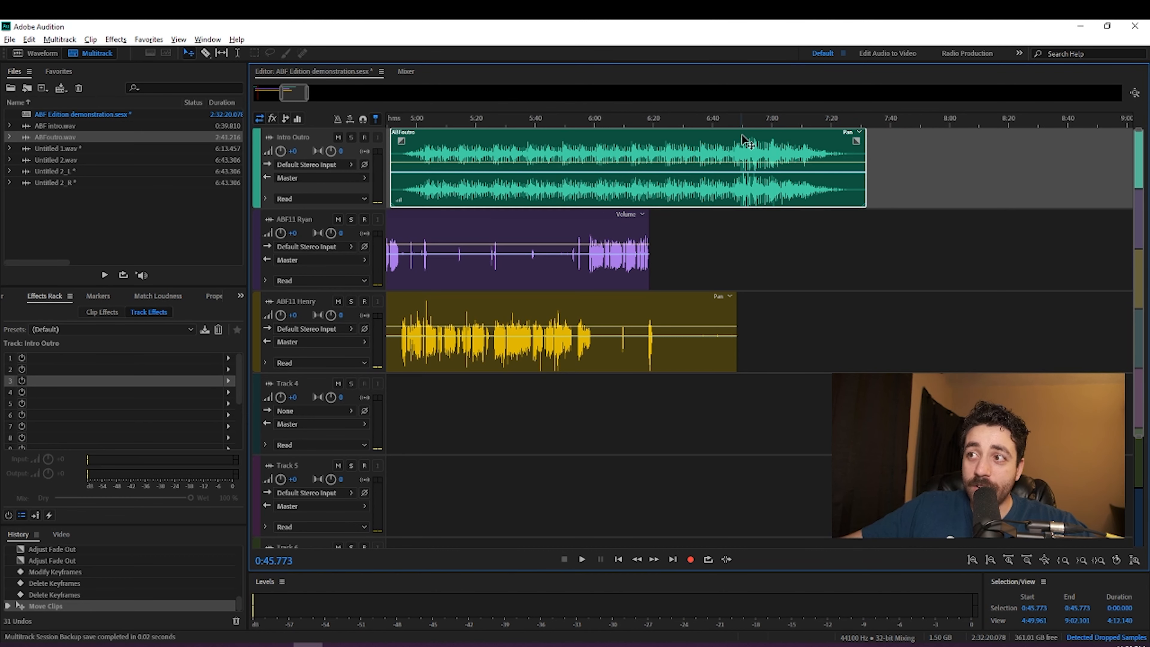
pyautogui.click(738, 324)
pyautogui.moveTo(738, 324); pyautogui.dragTo(647, 324)
pyautogui.moveTo(704, 141); pyautogui.dragTo(620, 154)
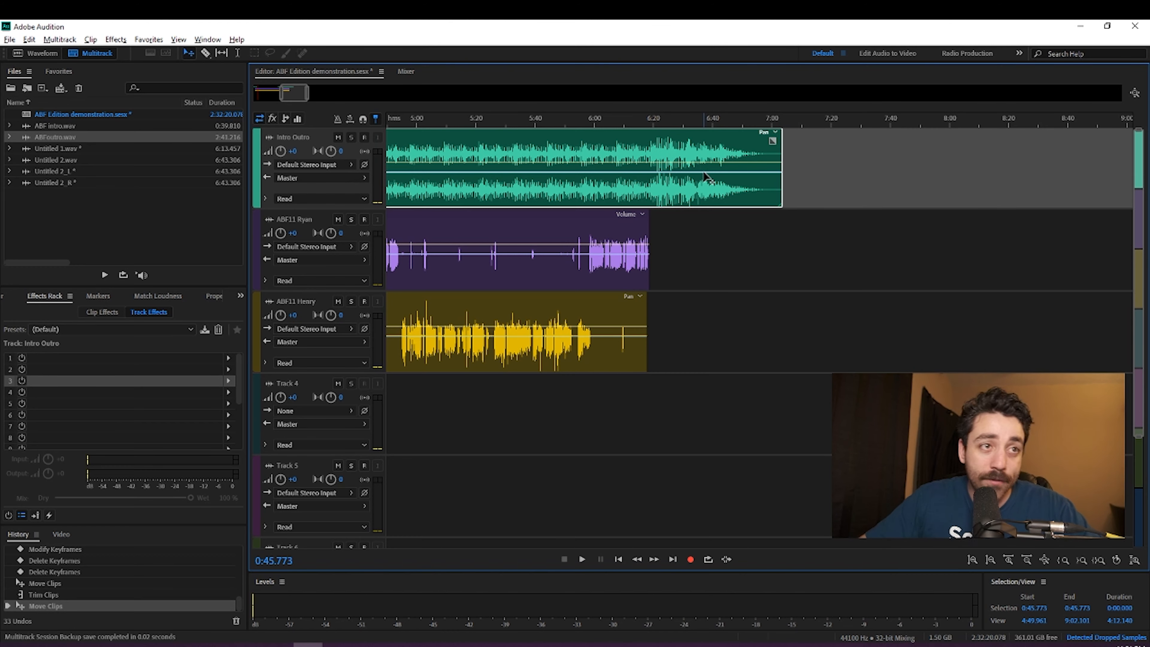
# Add two volume keyframes to the ABFoutro clip where the voices end, and raise the second to +8.6 dB.
pyautogui.moveTo(262, 92); pyautogui.dragTo(281, 94)
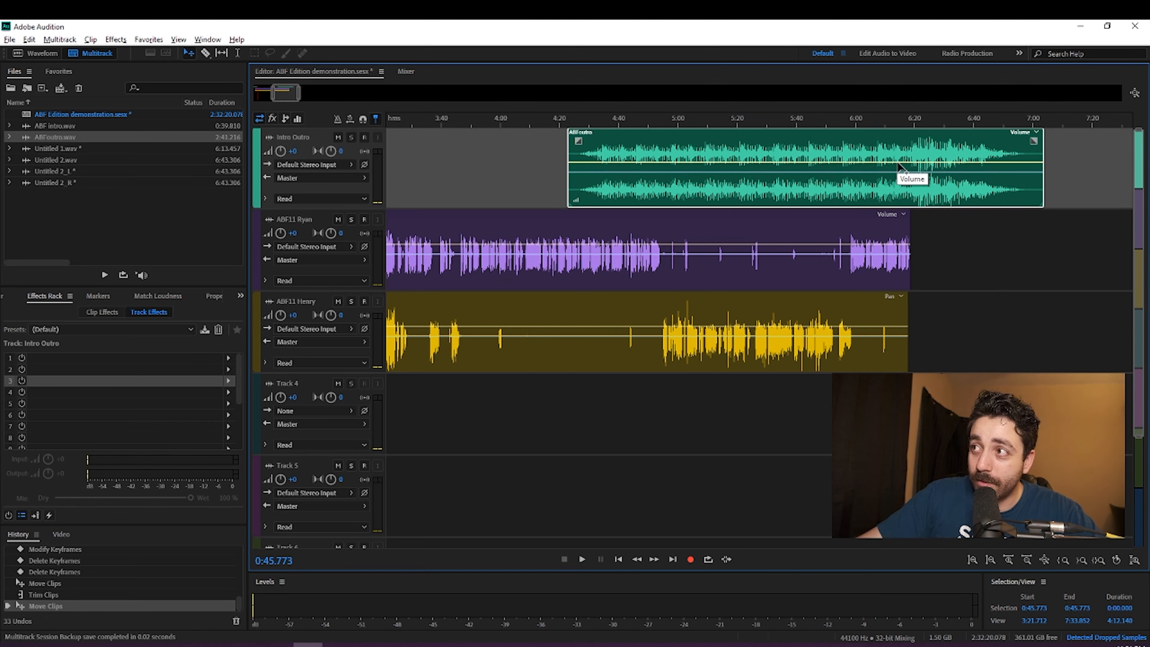
pyautogui.click(898, 162)
pyautogui.click(911, 162)
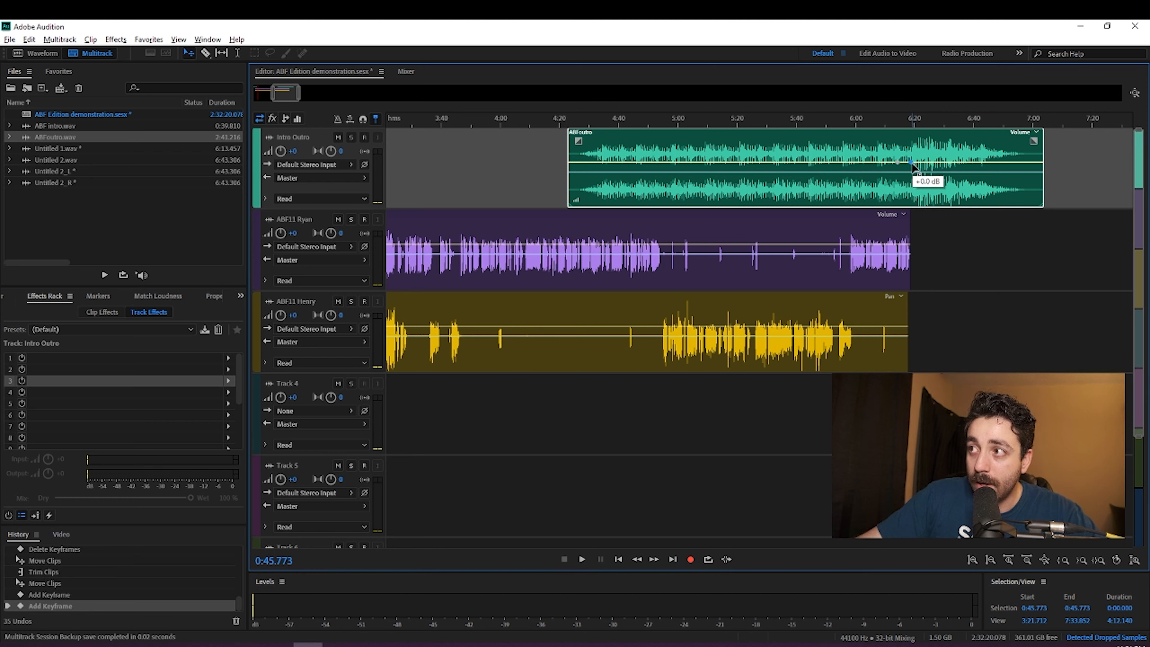
pyautogui.moveTo(912, 166); pyautogui.dragTo(918, 148)
pyautogui.moveTo(918, 148)
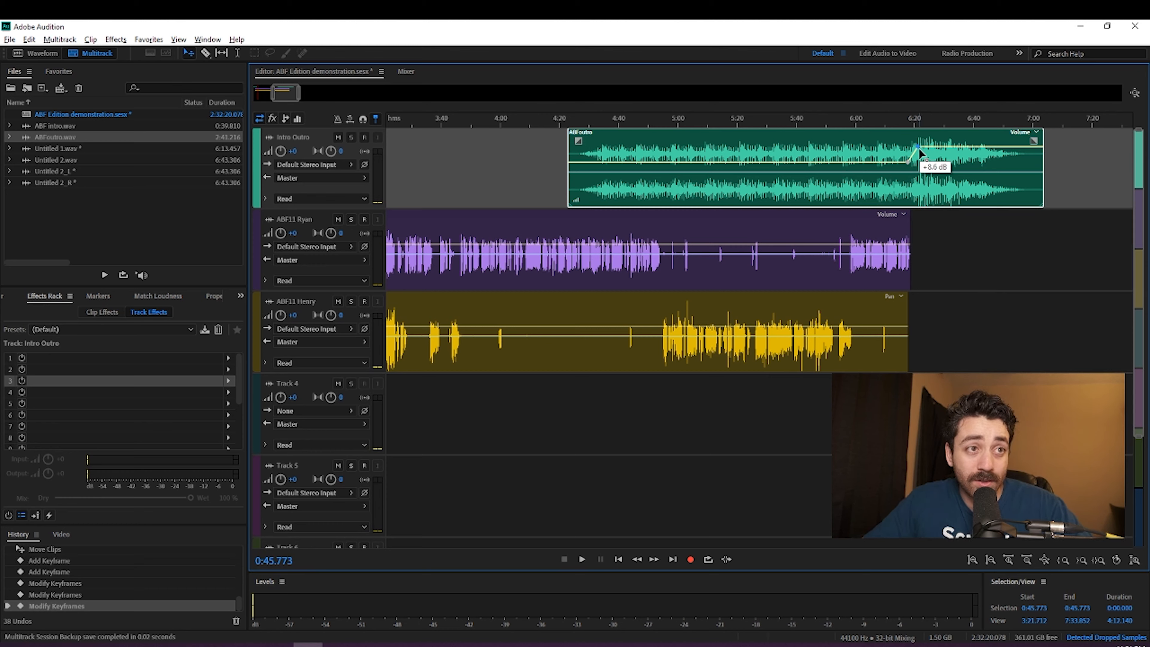
# Add two more volume keyframes near the end of the ABFoutro clip, and lower the last one back to the original level at about 6:40.
pyautogui.click(965, 146)
pyautogui.click(987, 146)
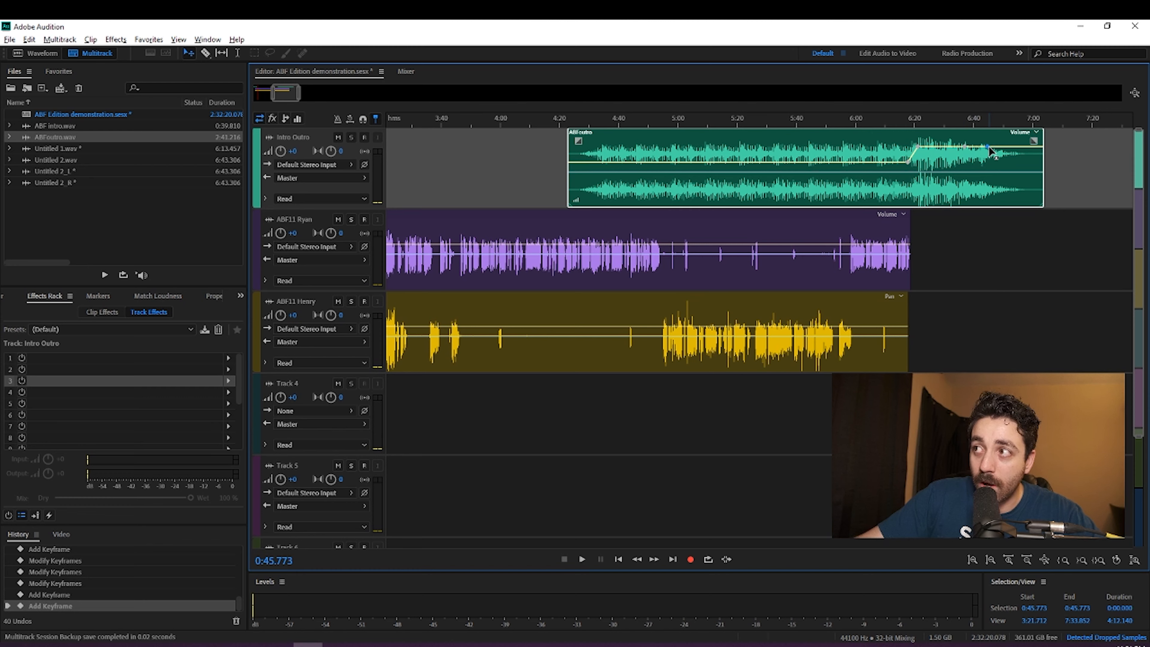
pyautogui.moveTo(988, 147); pyautogui.dragTo(973, 163)
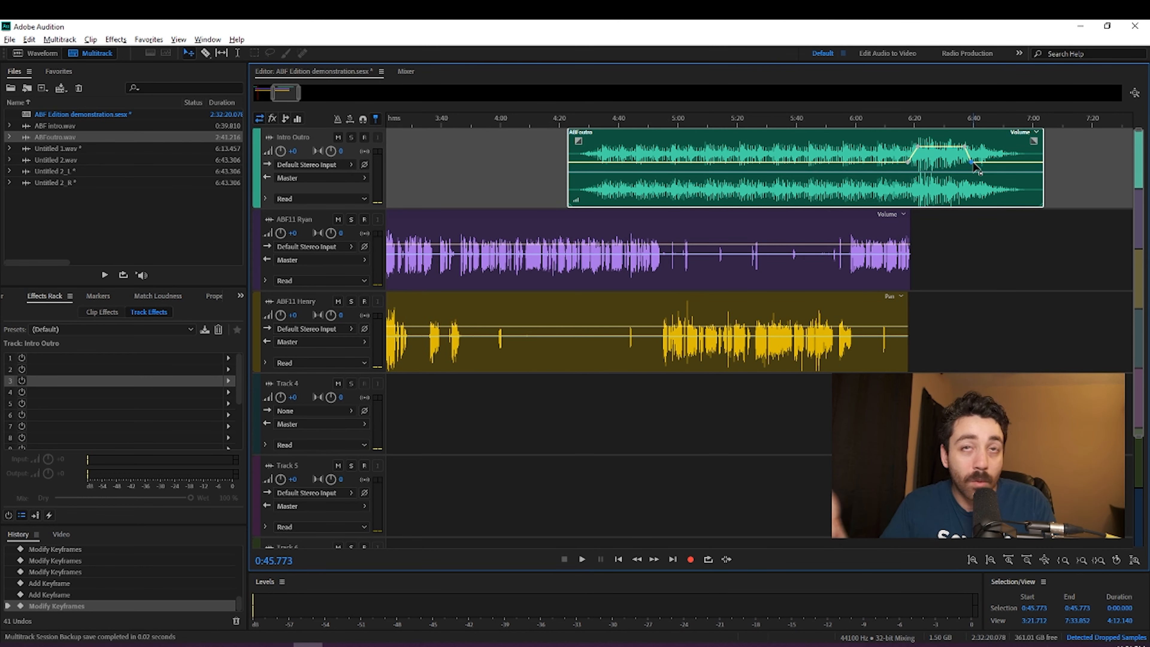
# Delete all four volume keyframes from the ABFoutro clip.
pyautogui.press('Delete')
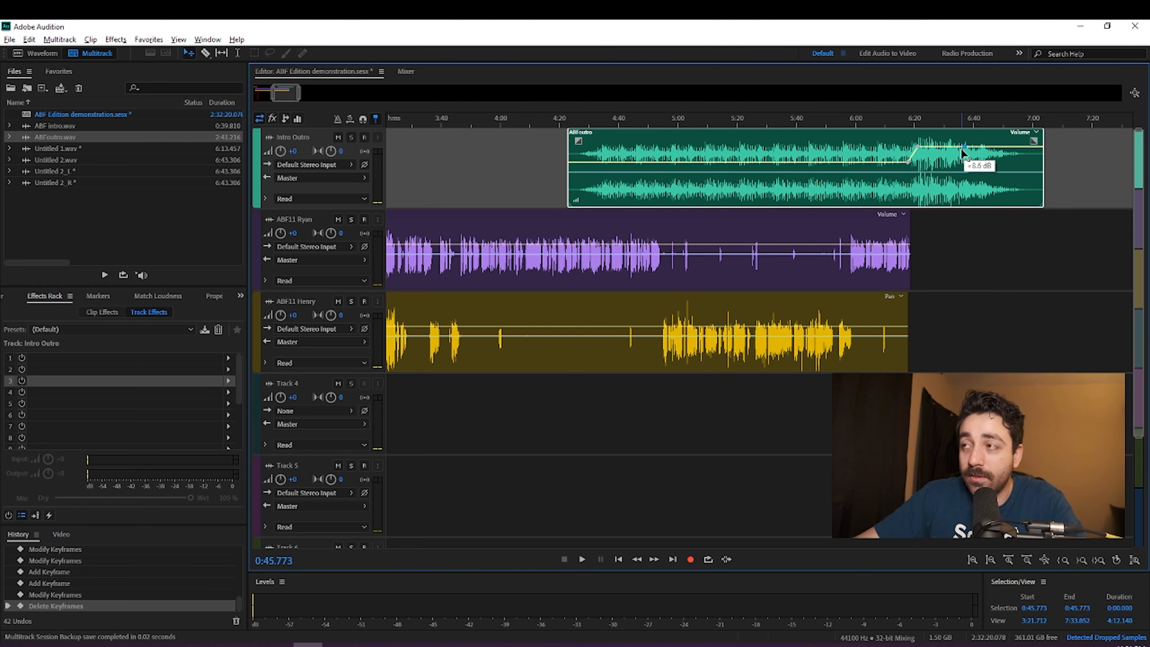
pyautogui.press('Delete')
pyautogui.click(919, 146)
pyautogui.press('Delete')
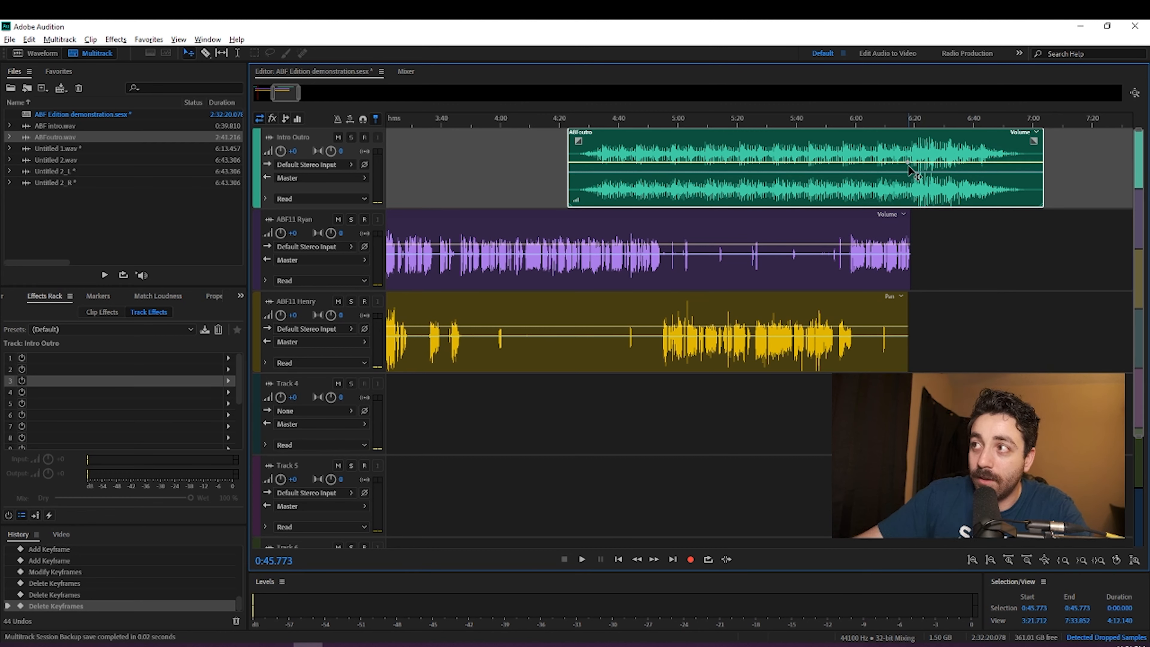
pyautogui.press('Delete')
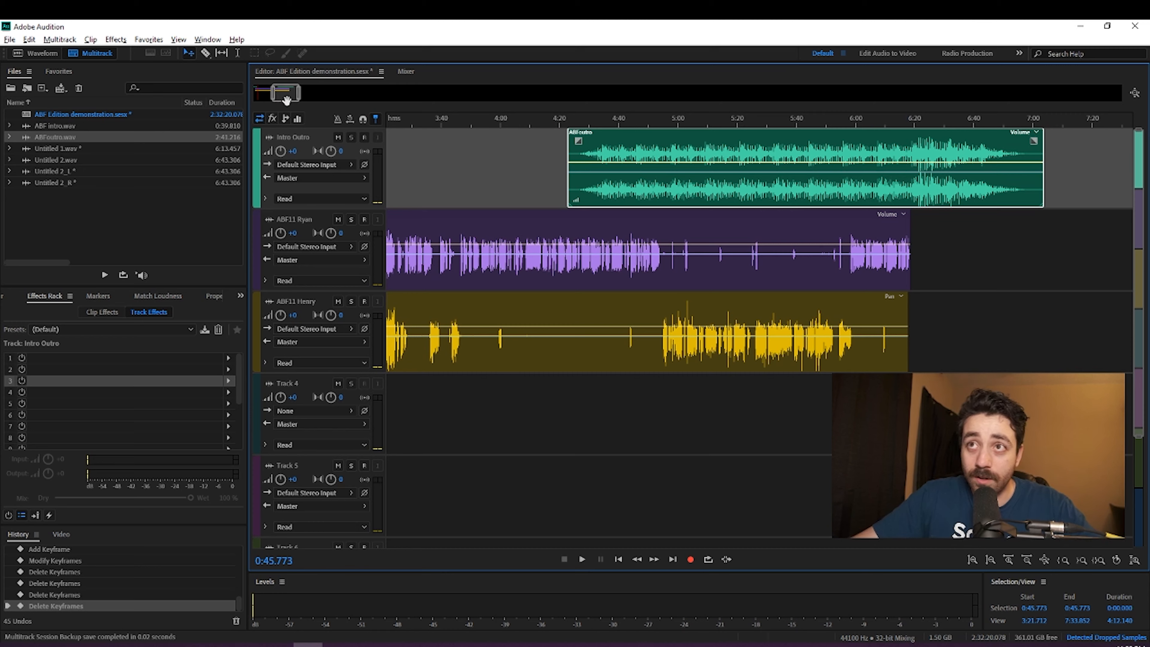
pyautogui.moveTo(285, 92); pyautogui.dragTo(197, 113)
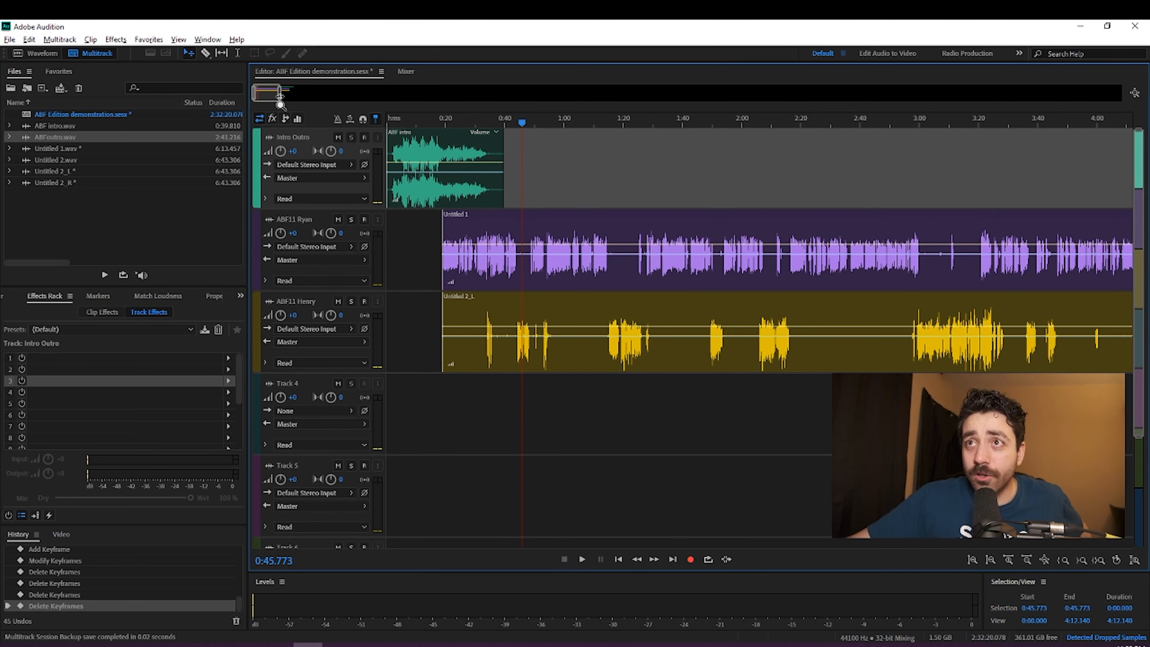
pyautogui.moveTo(278, 98); pyautogui.dragTo(296, 123)
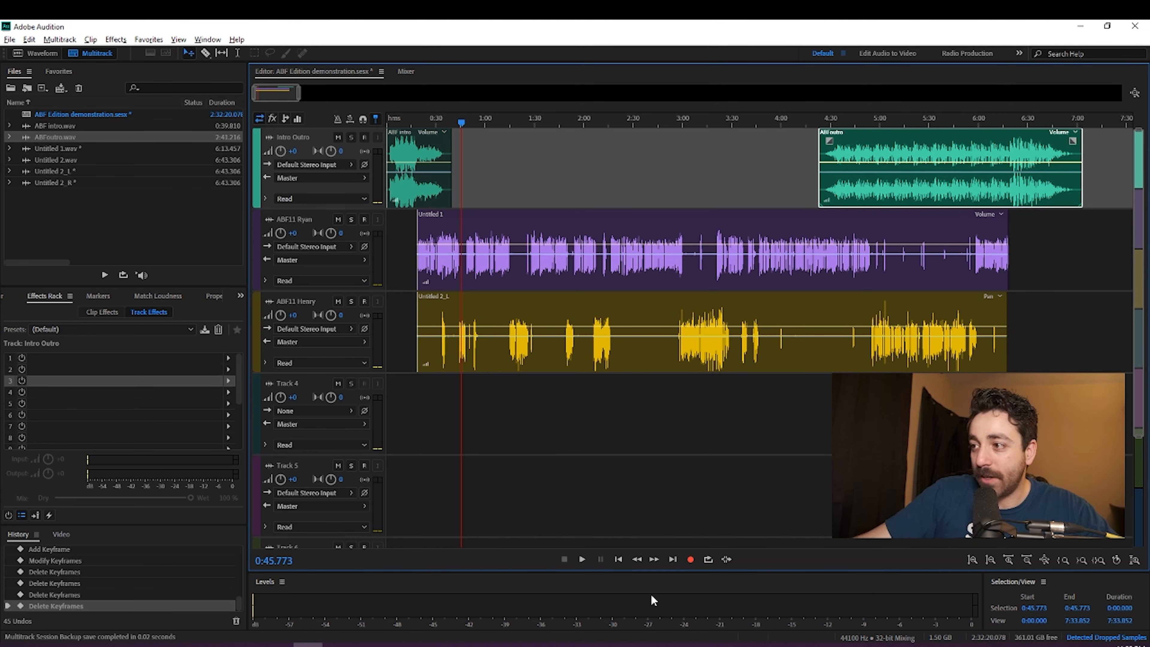
# Play the session from about 0:03 and again from about 0:53 to compare the intro music's loudness with the voices.
pyautogui.click(392, 121)
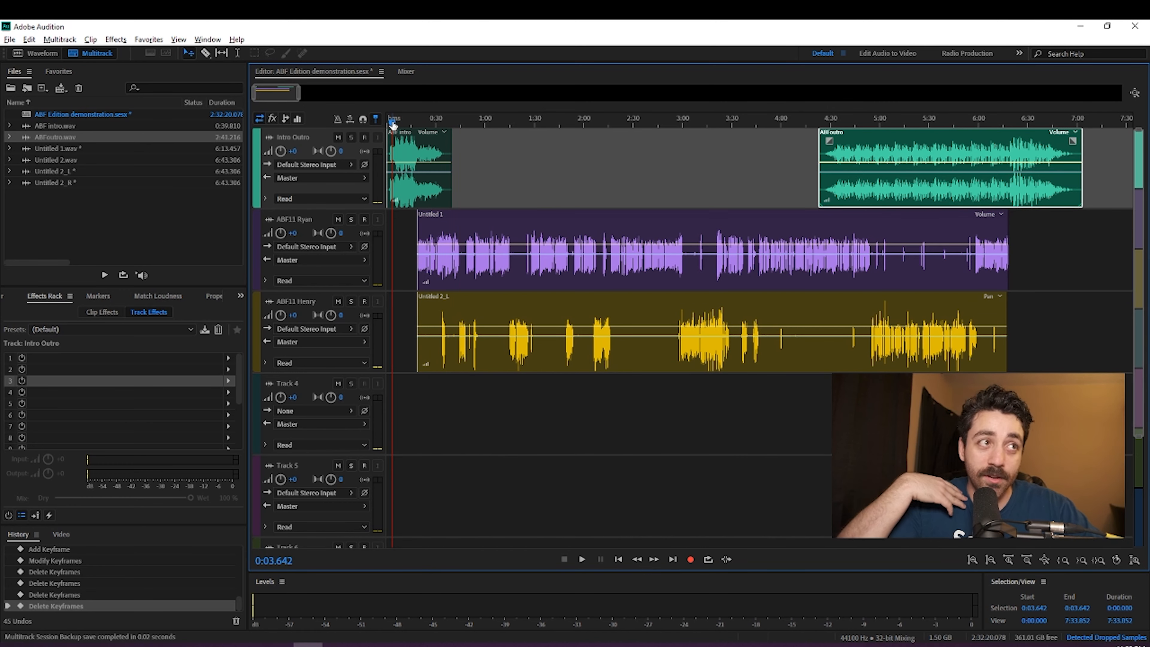
pyautogui.press('space')
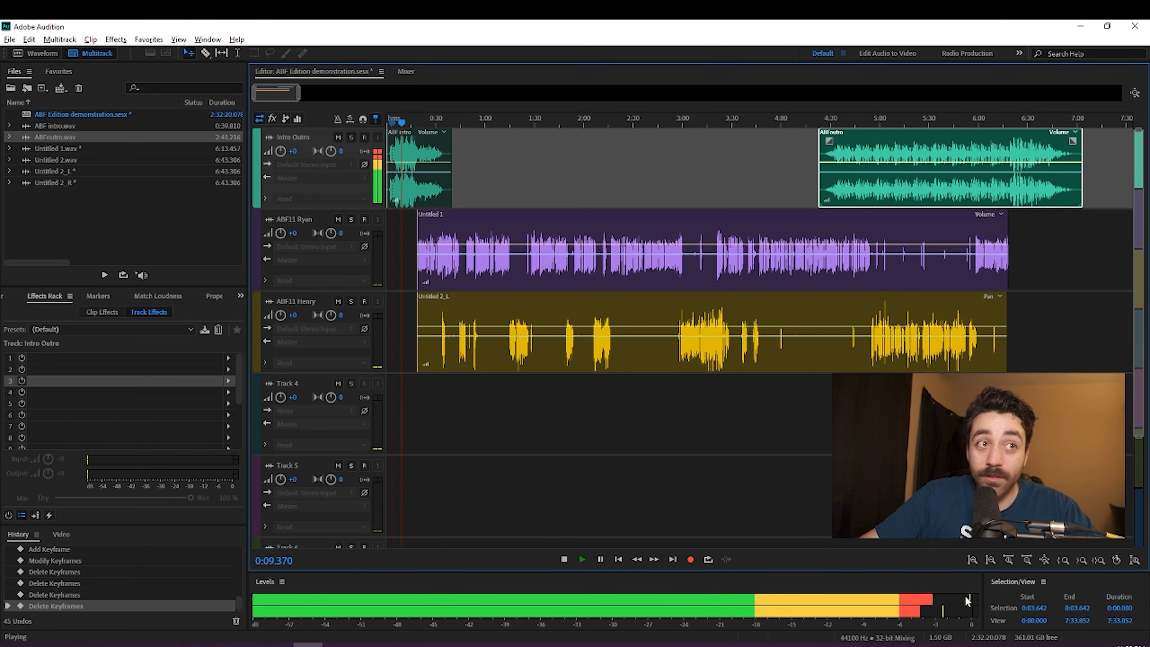
pyautogui.click(474, 113)
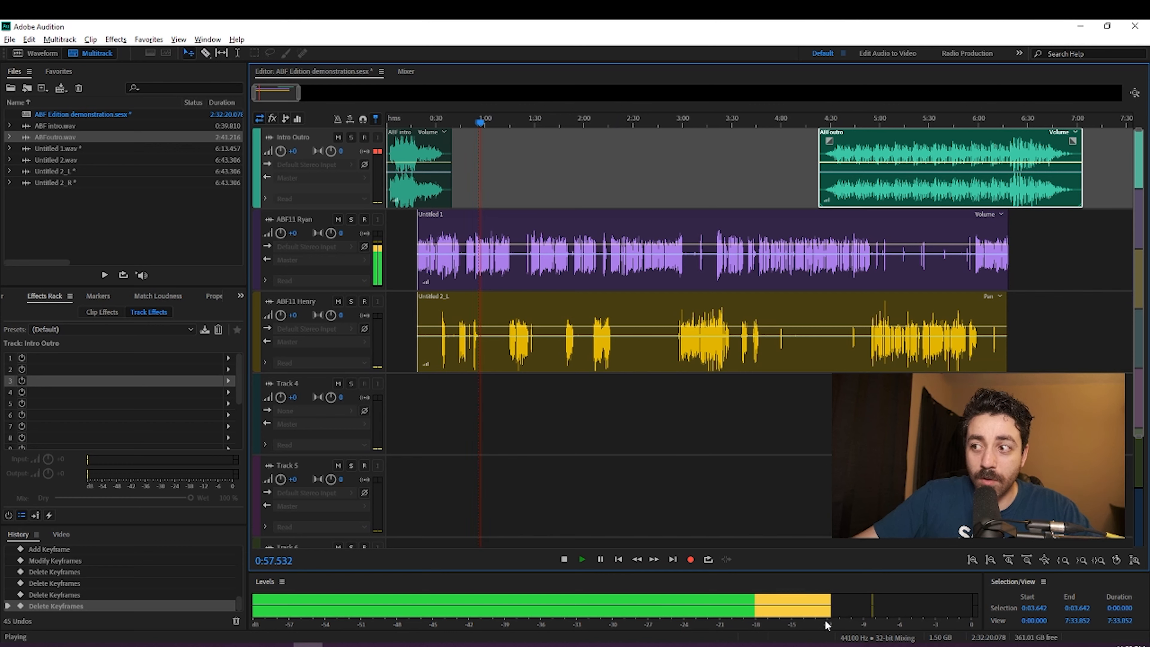
pyautogui.press('space')
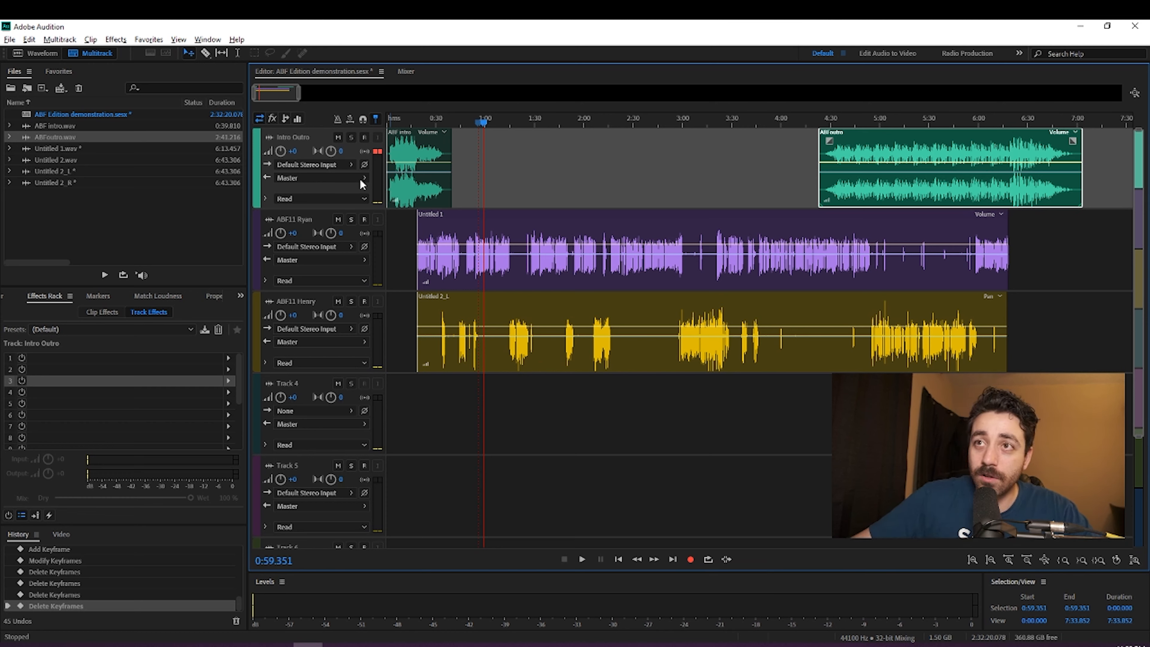
# Add a volume keyframe to the ABF intro clip and delete it again.
pyautogui.click(293, 150)
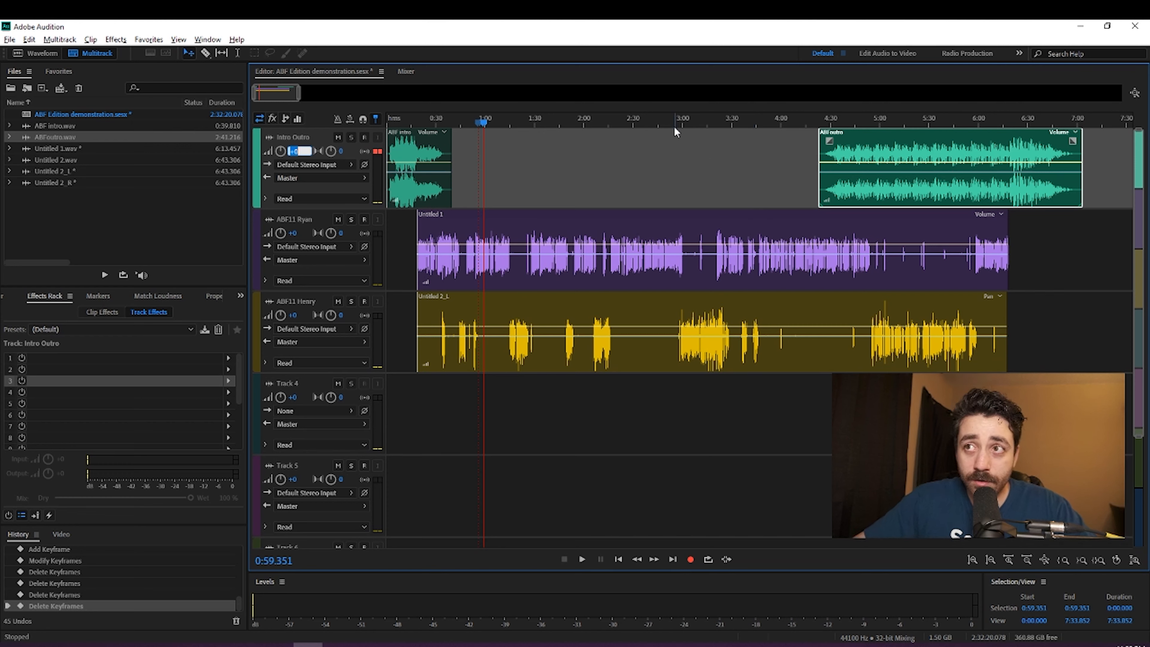
pyautogui.click(418, 165)
pyautogui.click(418, 163)
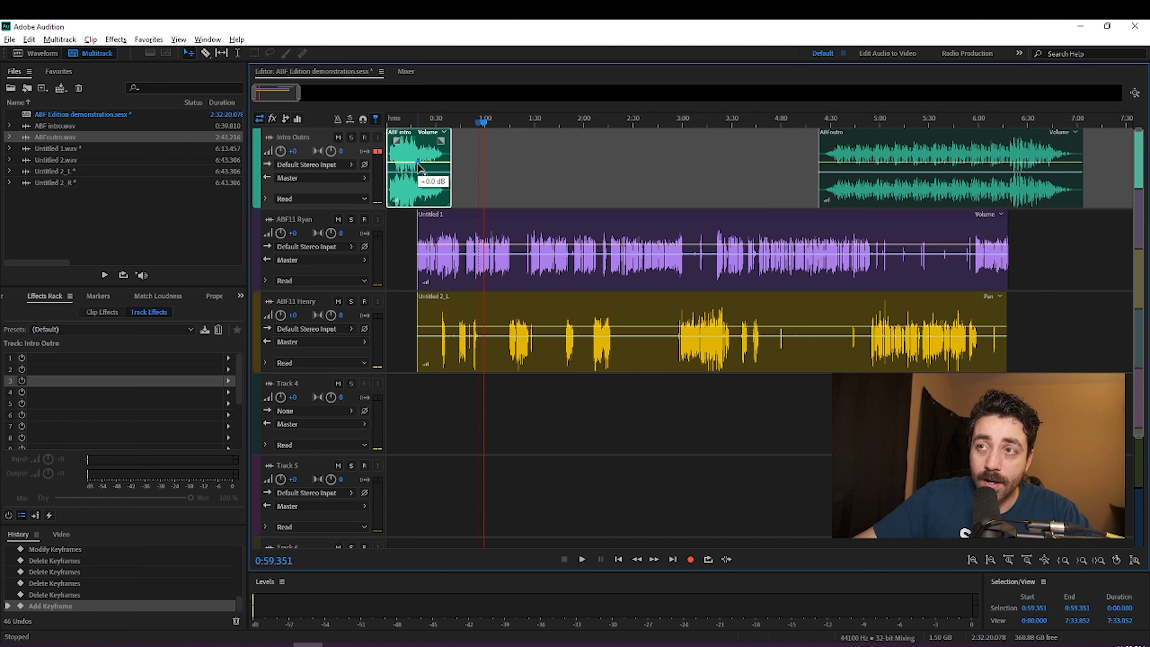
pyautogui.press('Delete')
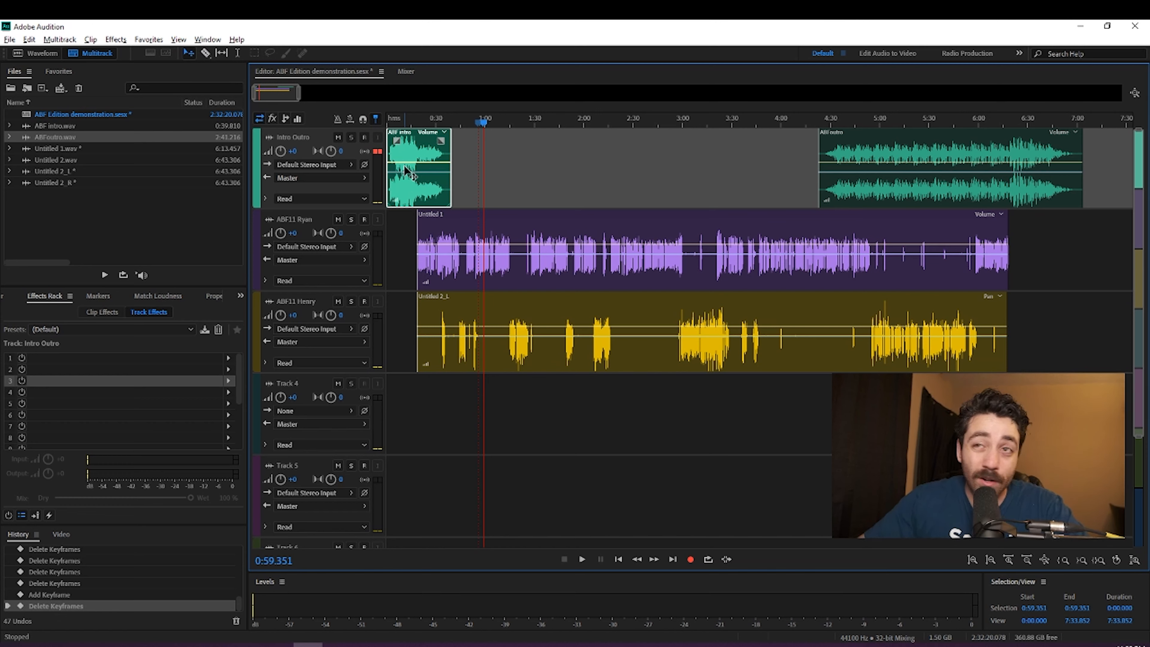
# Set the Intro Outro track's volume to -10 dB.
pyautogui.click(952, 164)
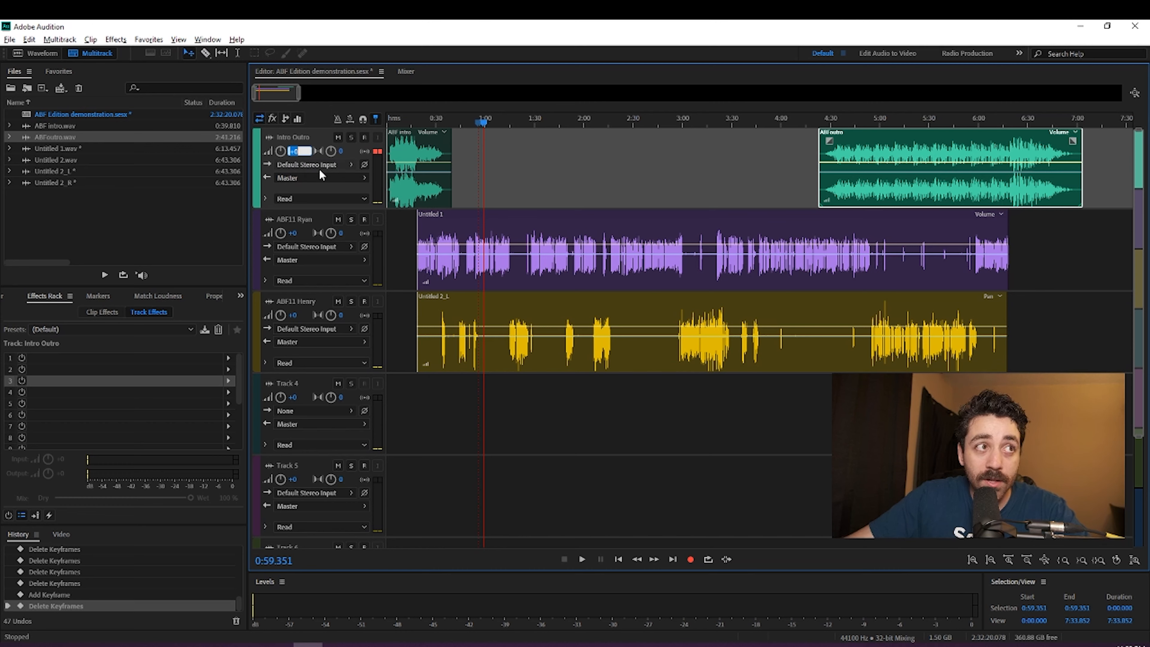
pyautogui.write('-10')
pyautogui.press('Return')
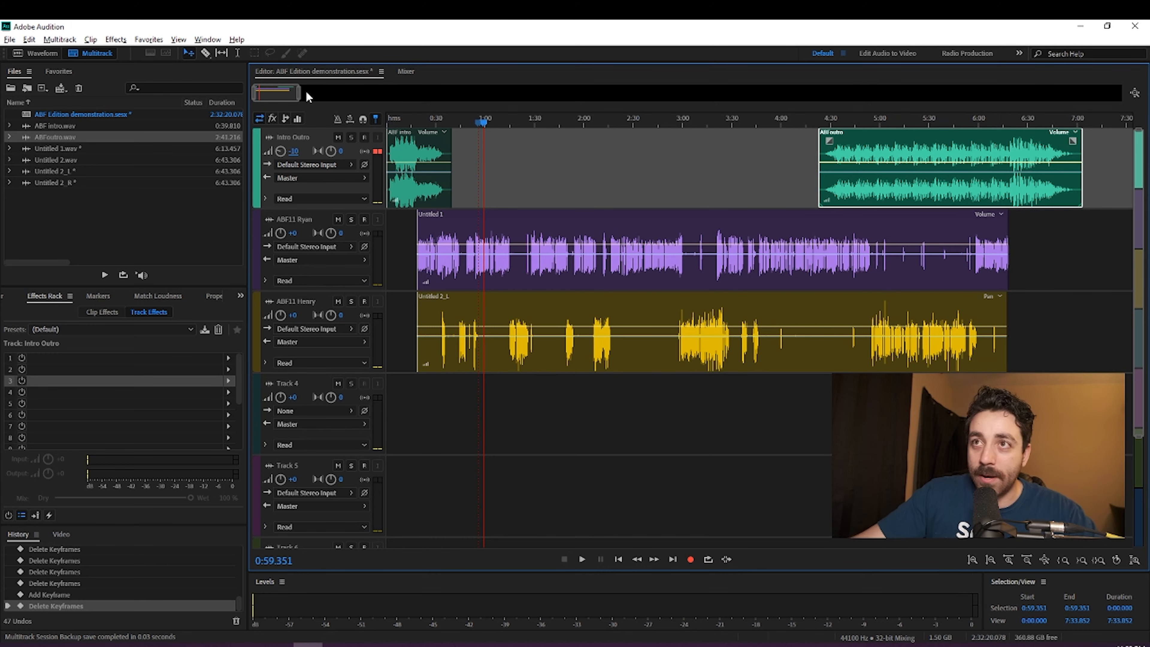
pyautogui.moveTo(300, 93); pyautogui.dragTo(598, 83)
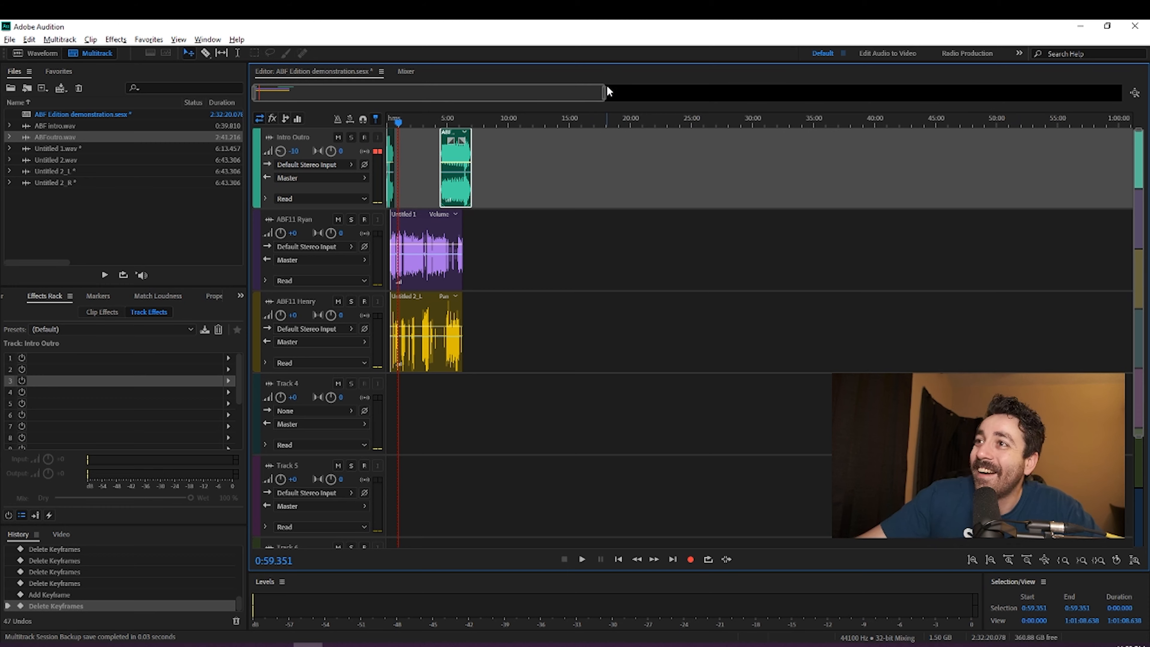
pyautogui.moveTo(605, 91); pyautogui.dragTo(293, 96)
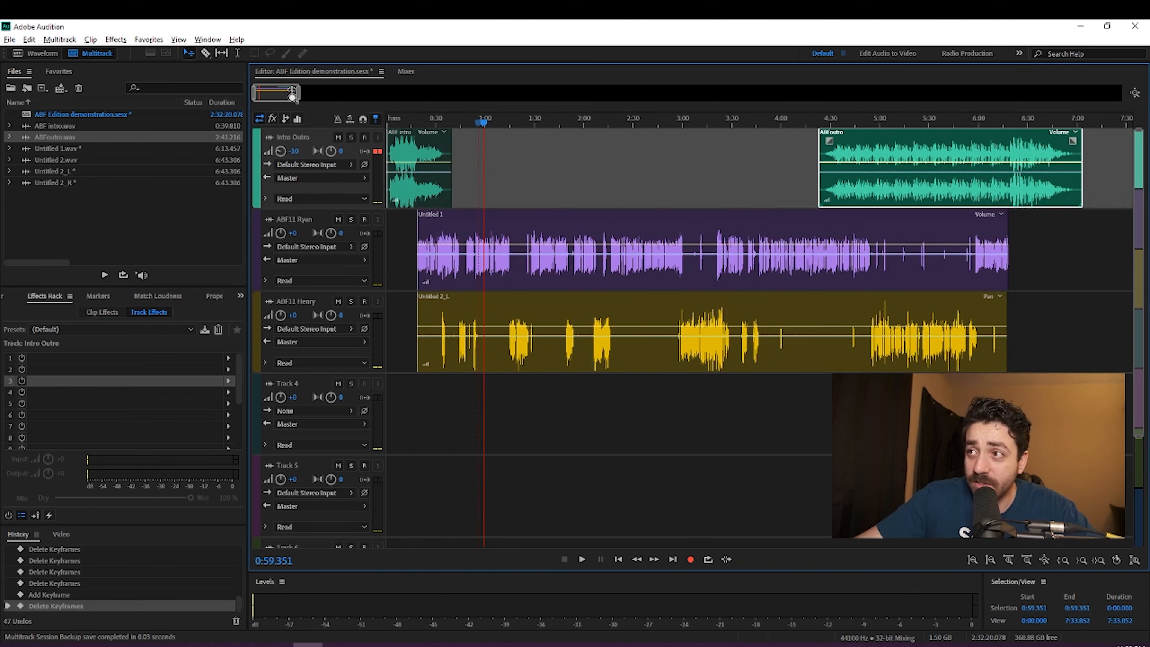
pyautogui.click(9, 40)
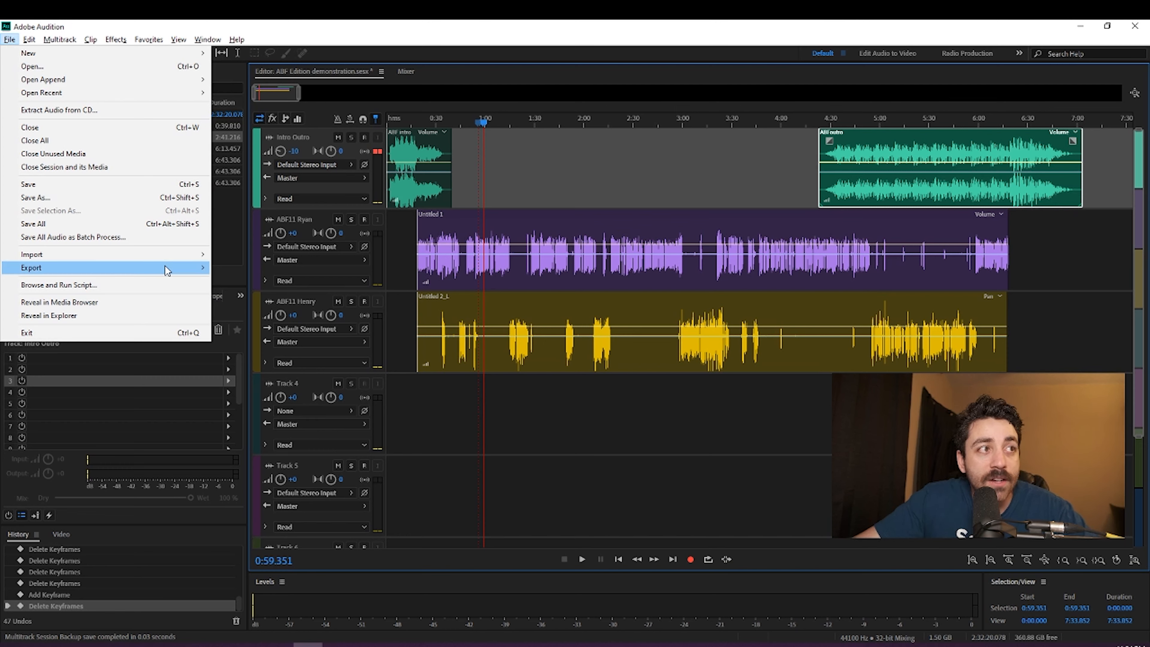
pyautogui.moveTo(166, 267)
pyautogui.moveTo(384, 331)
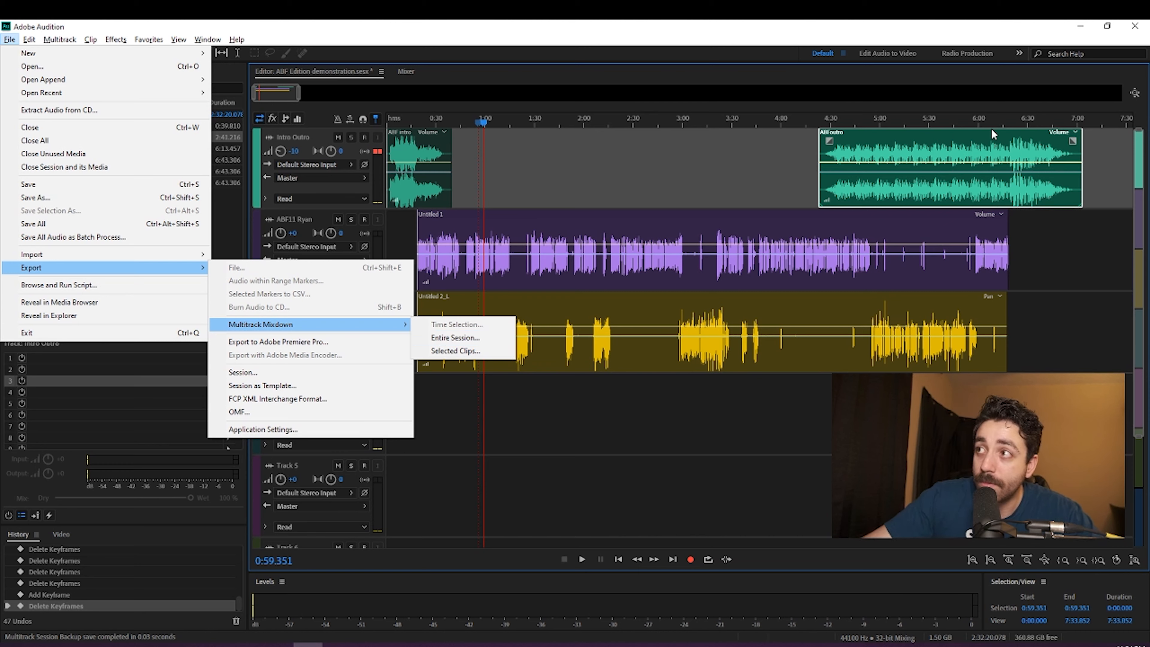
pyautogui.click(1095, 172)
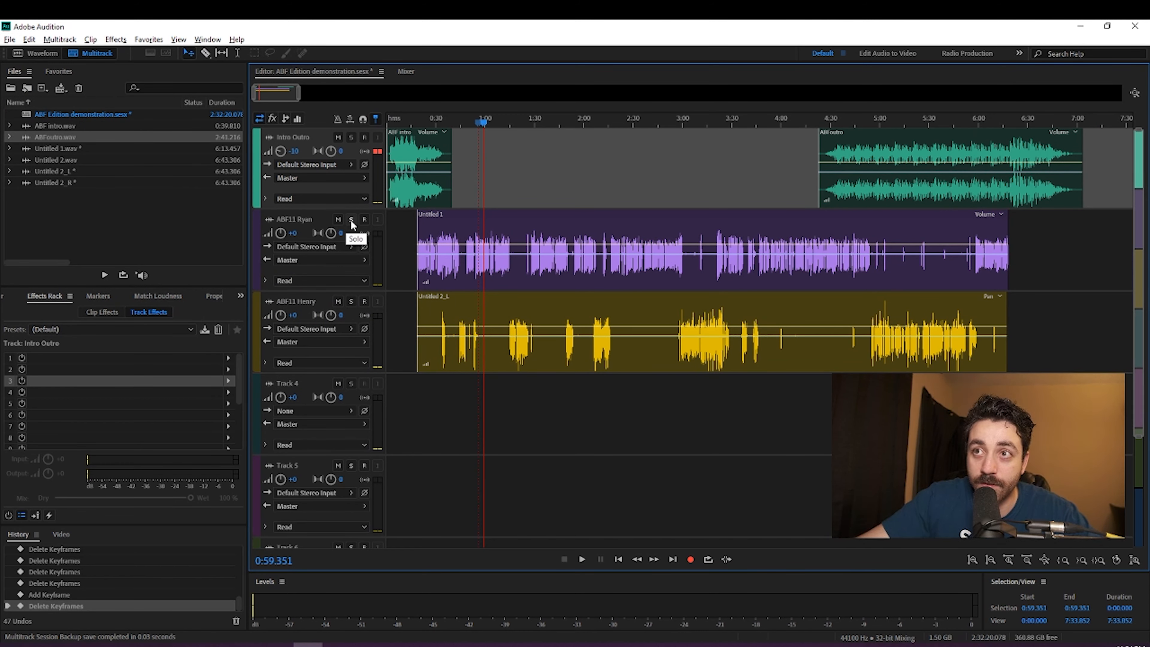
# Mute the track holding the Untitled 2_L clip and unmute it again.
pyautogui.click(338, 302)
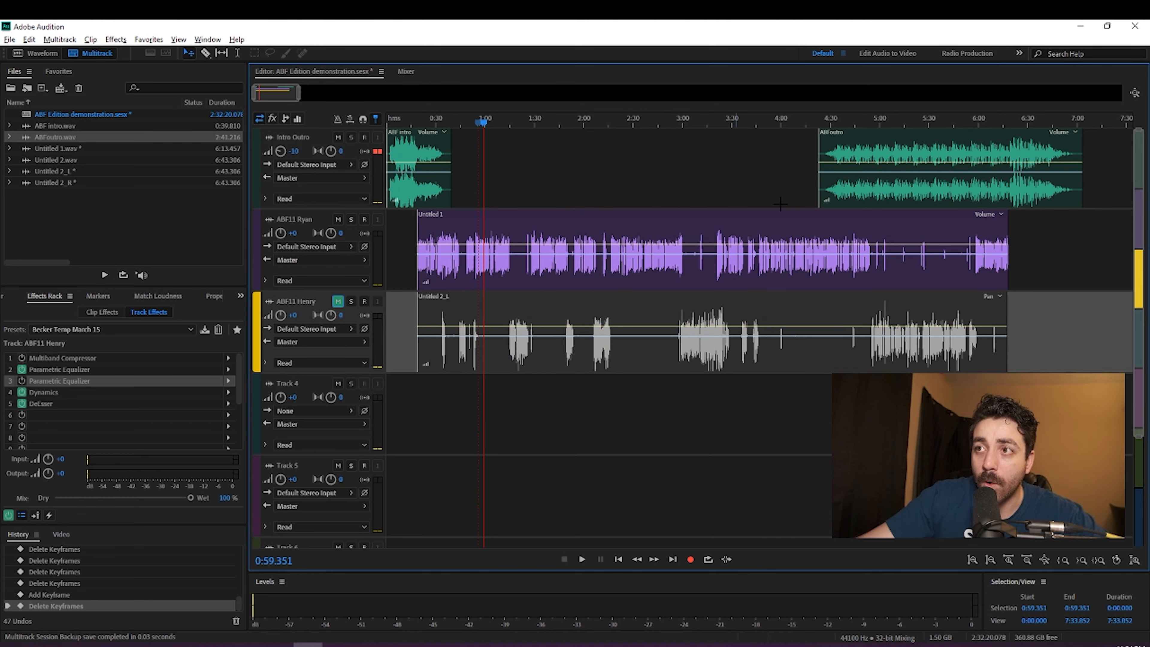
pyautogui.click(335, 302)
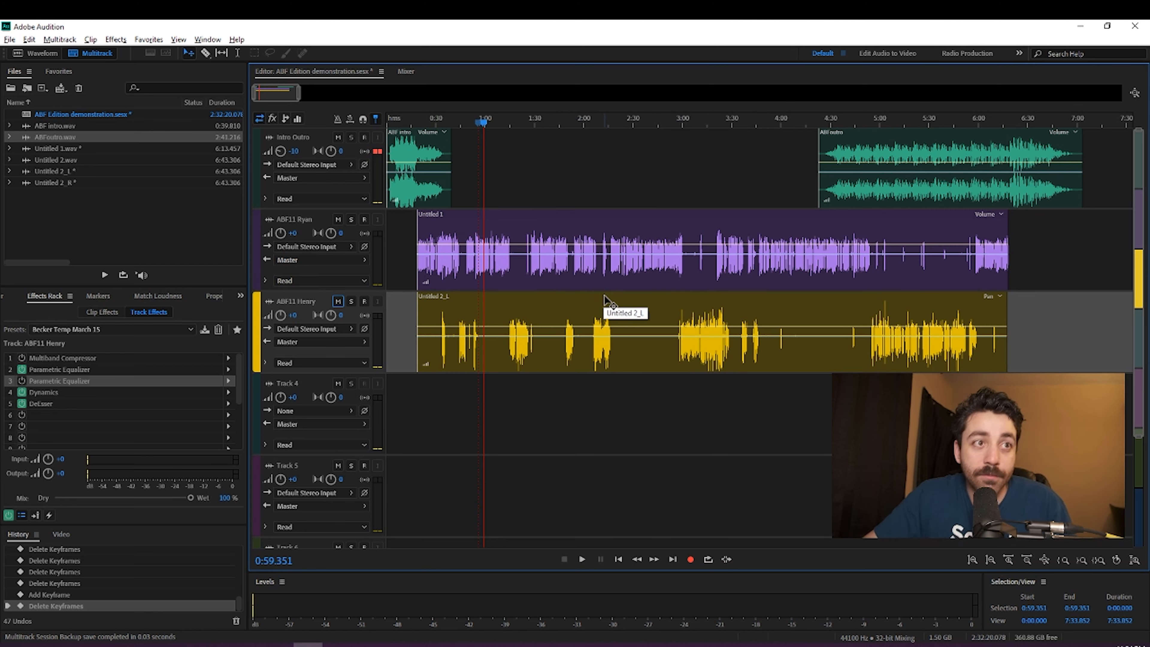
# Use the Time Selection tool to mark about 1:28 to 3:04 on the Untitled 1 clip and view the multitrack mixdown options.
pyautogui.click(236, 53)
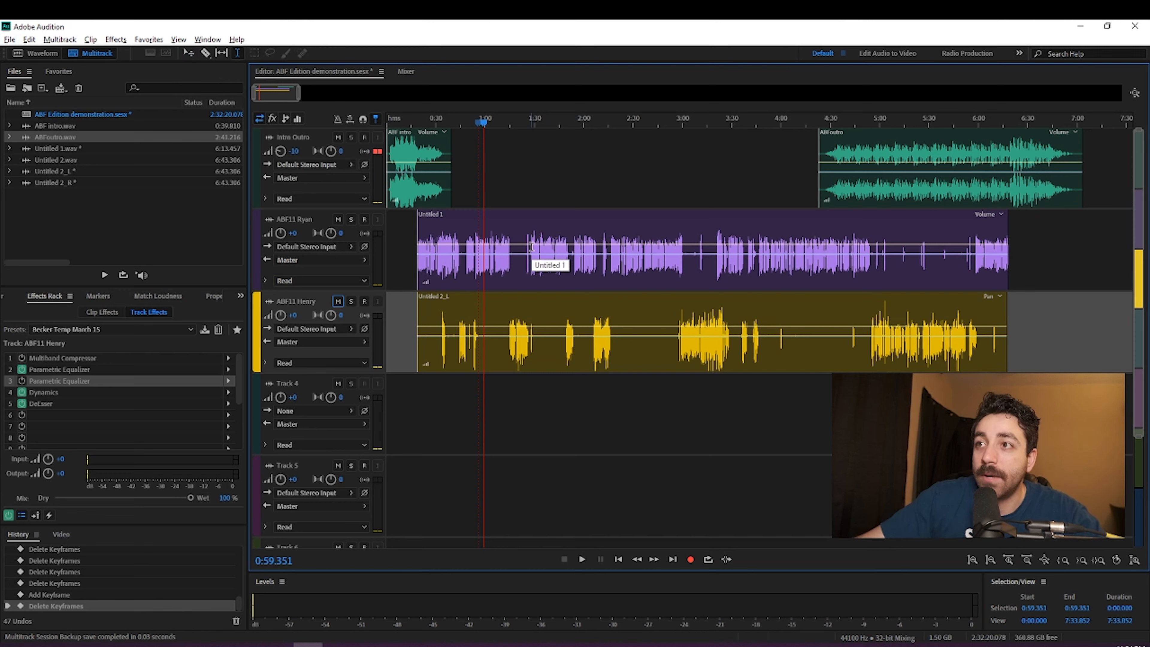
pyautogui.moveTo(531, 250); pyautogui.dragTo(688, 250)
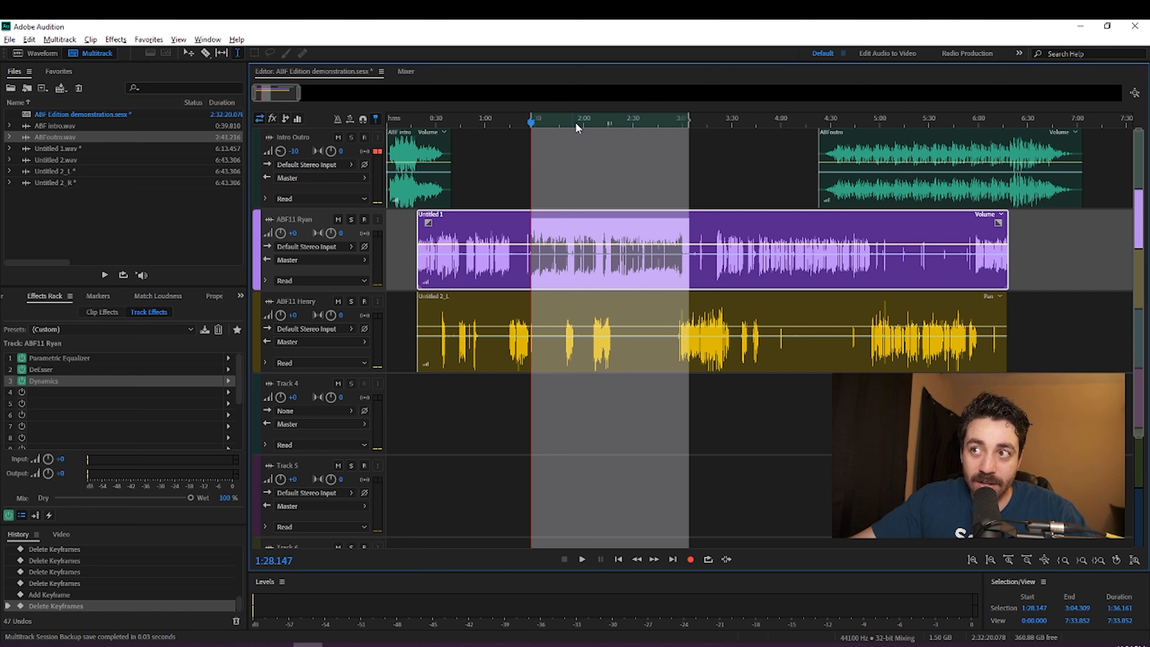
pyautogui.click(9, 40)
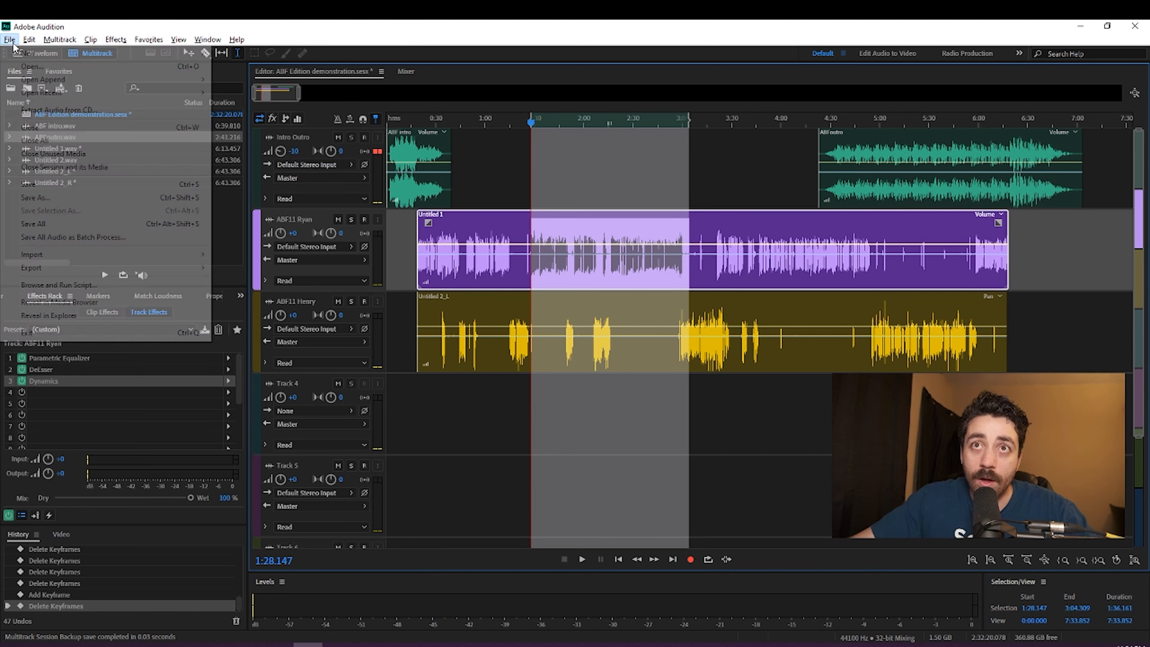
pyautogui.moveTo(124, 268)
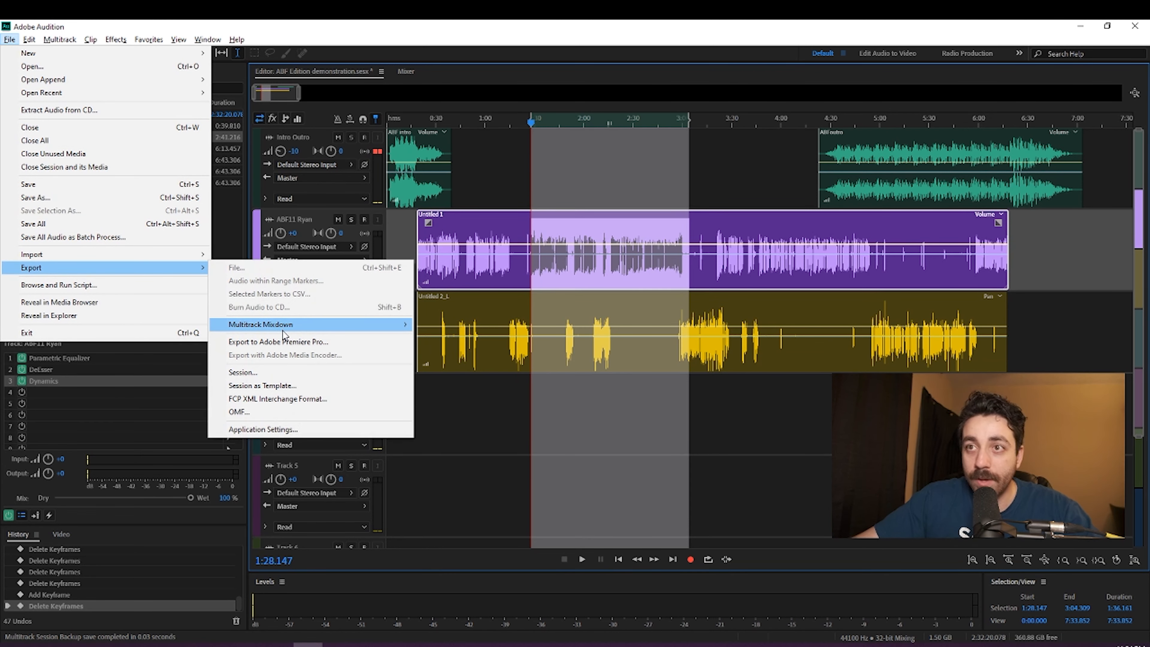
pyautogui.moveTo(309, 325)
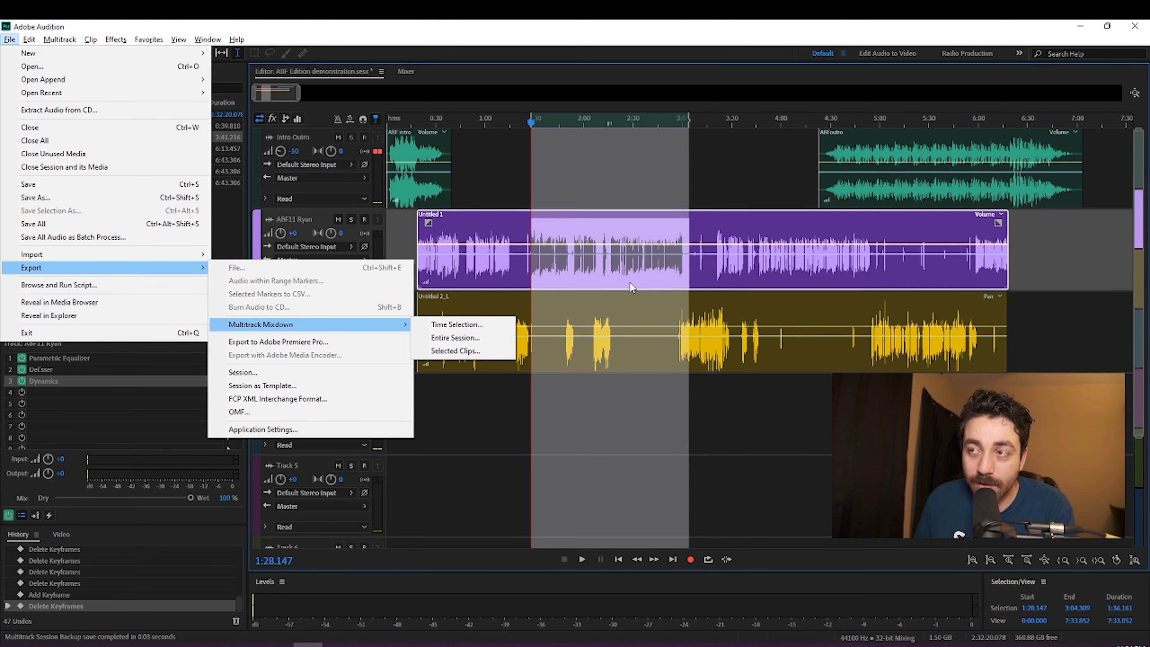
pyautogui.click(714, 27)
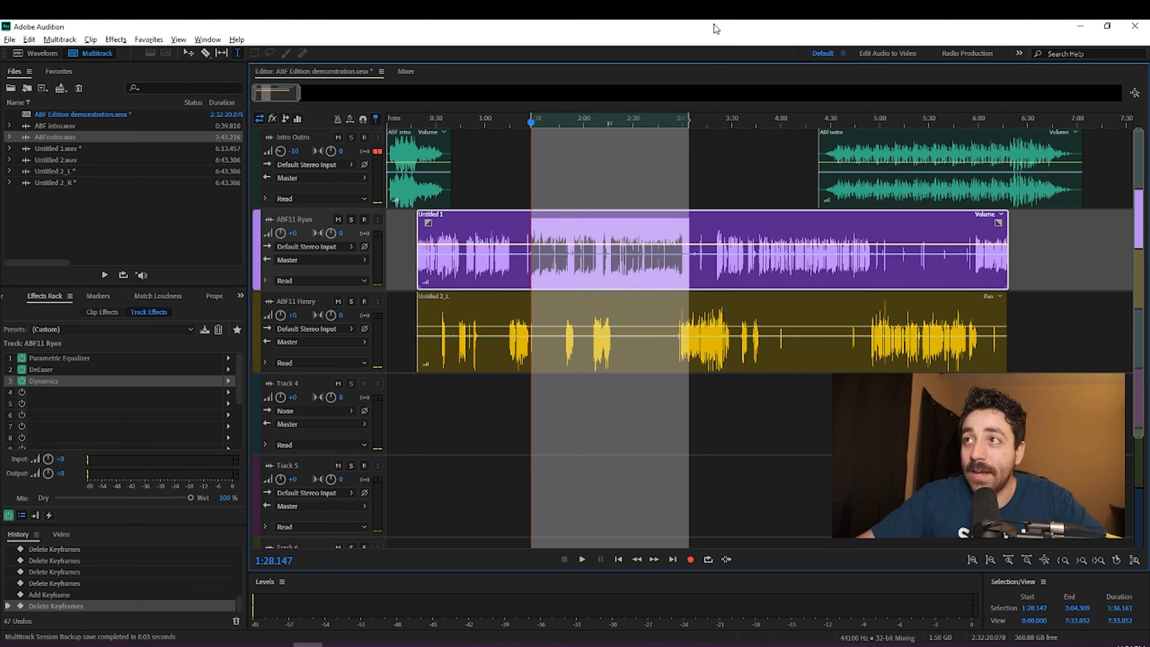
pyautogui.click(736, 204)
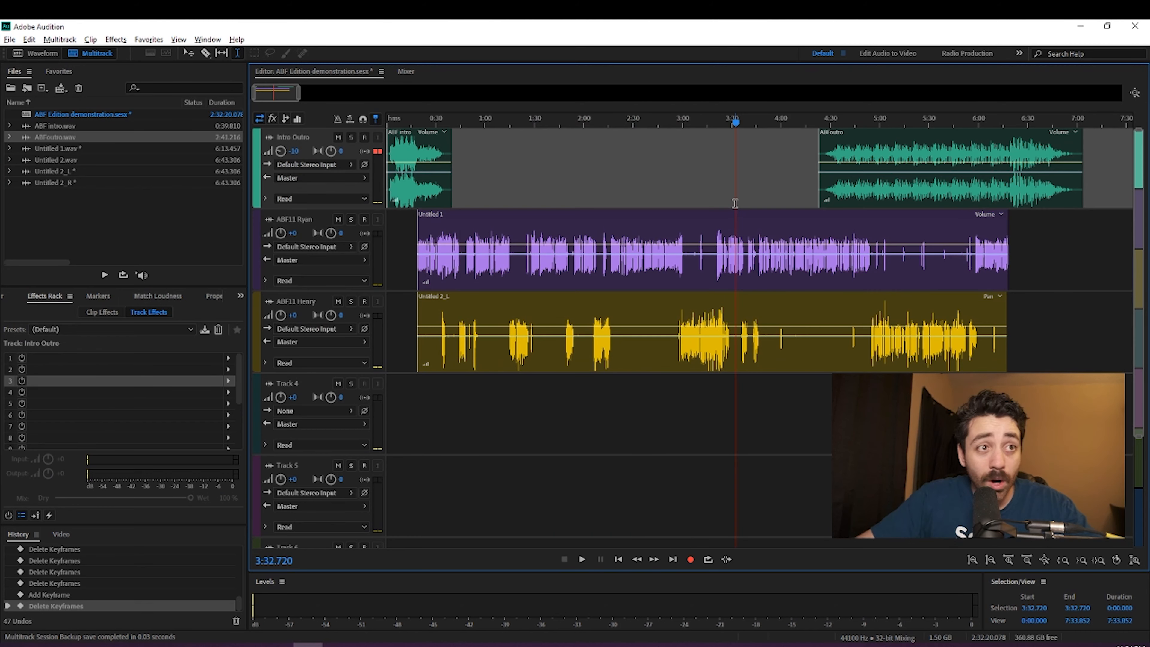
pyautogui.click(9, 40)
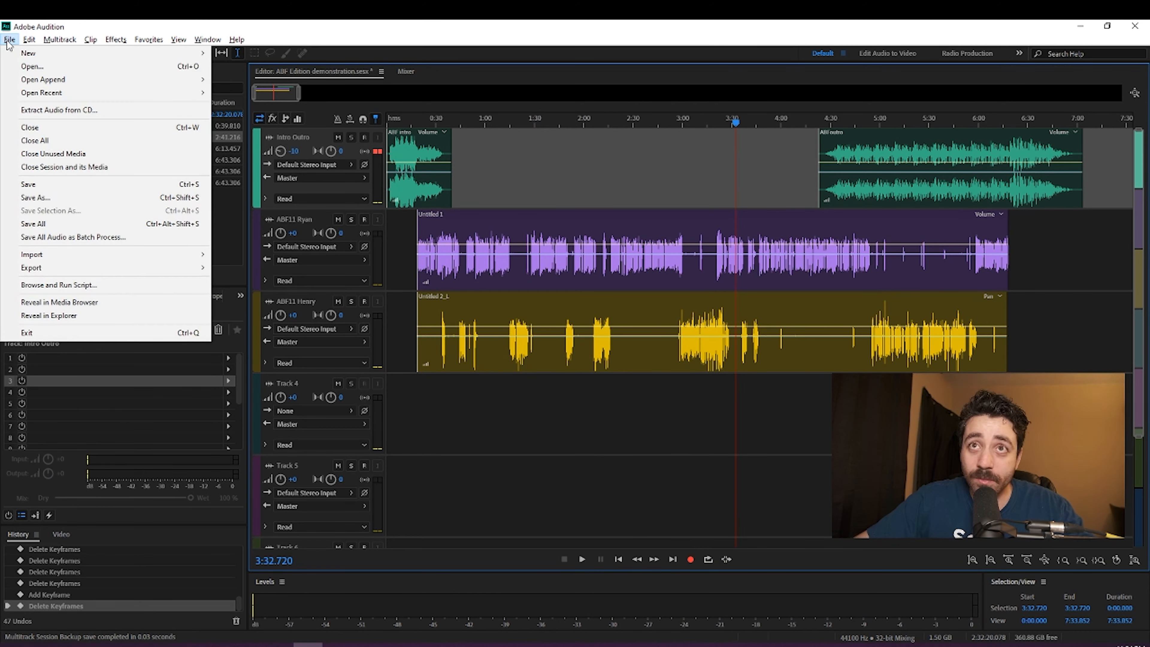
pyautogui.click(593, 131)
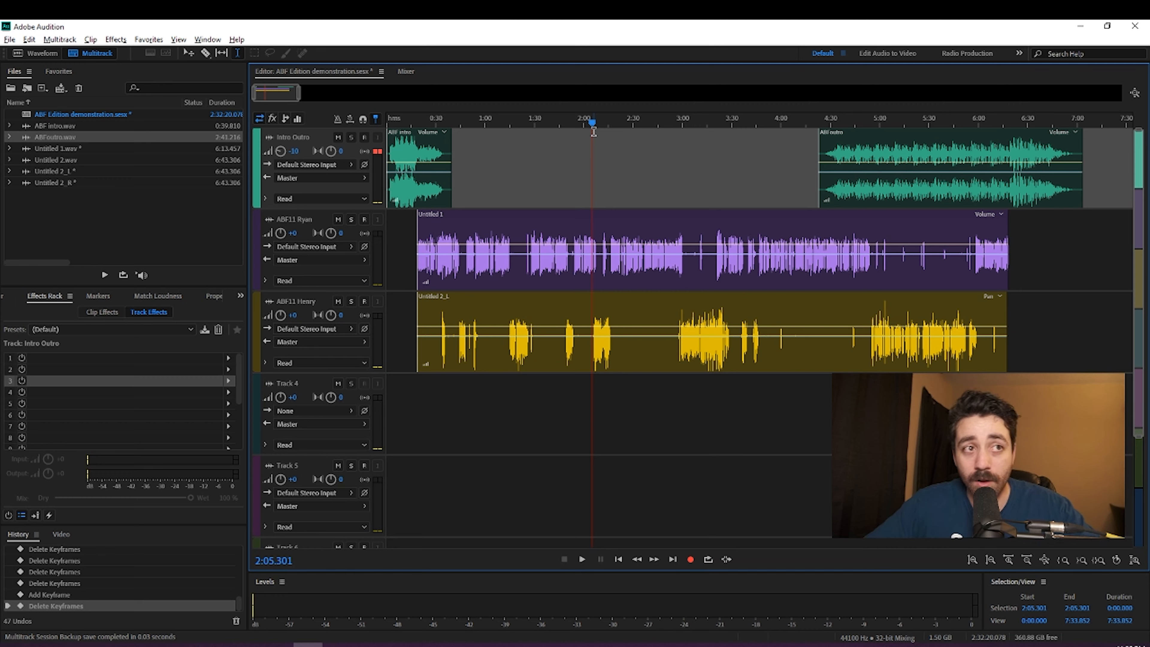
pyautogui.click(9, 40)
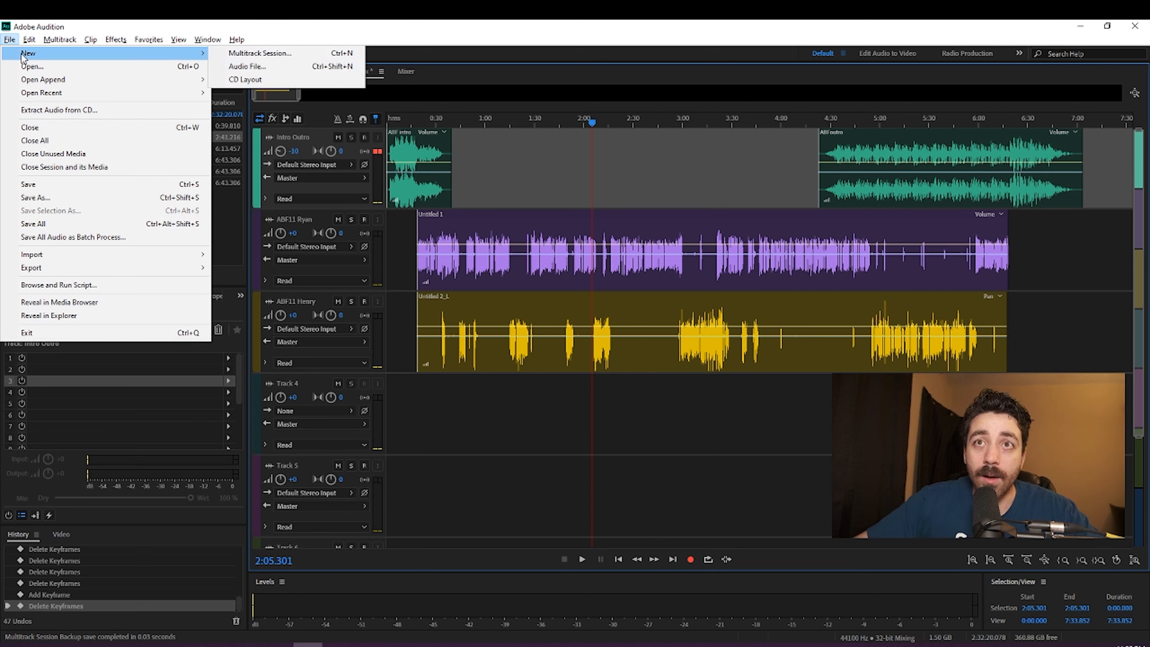
pyautogui.moveTo(59, 36)
pyautogui.moveTo(14, 43)
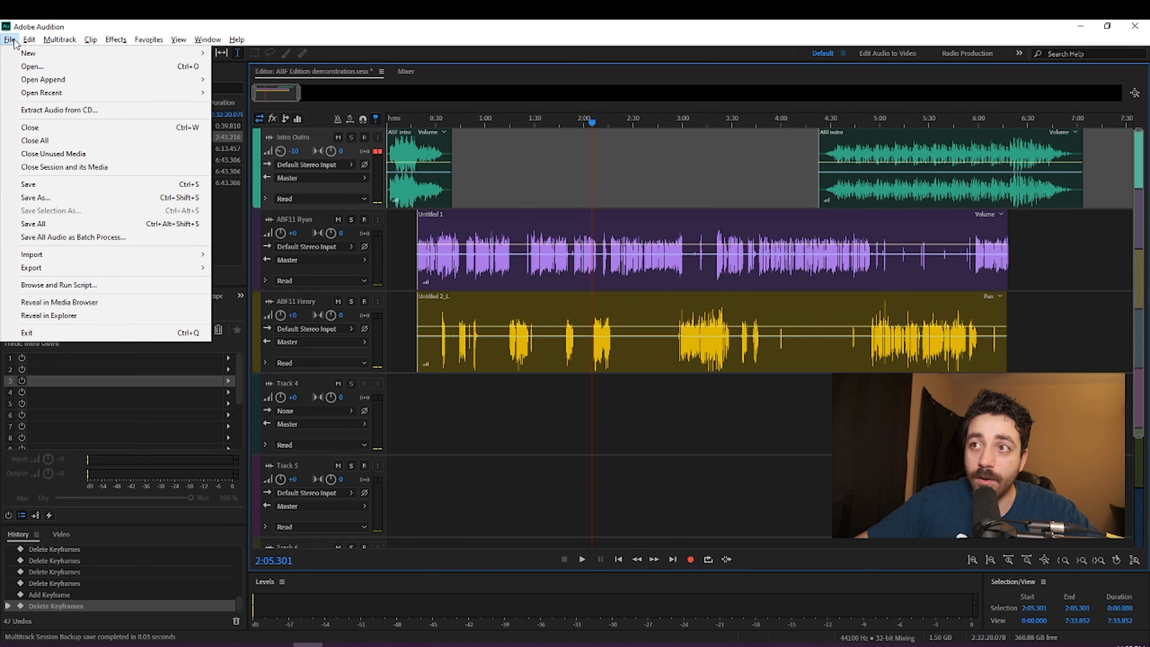
# Select the session from 0:00 to about 1:16 and export that time selection as the mixdown ABF Edition demonstration_mixdown.mp3.
pyautogui.moveTo(511, 188); pyautogui.dragTo(275, 181)
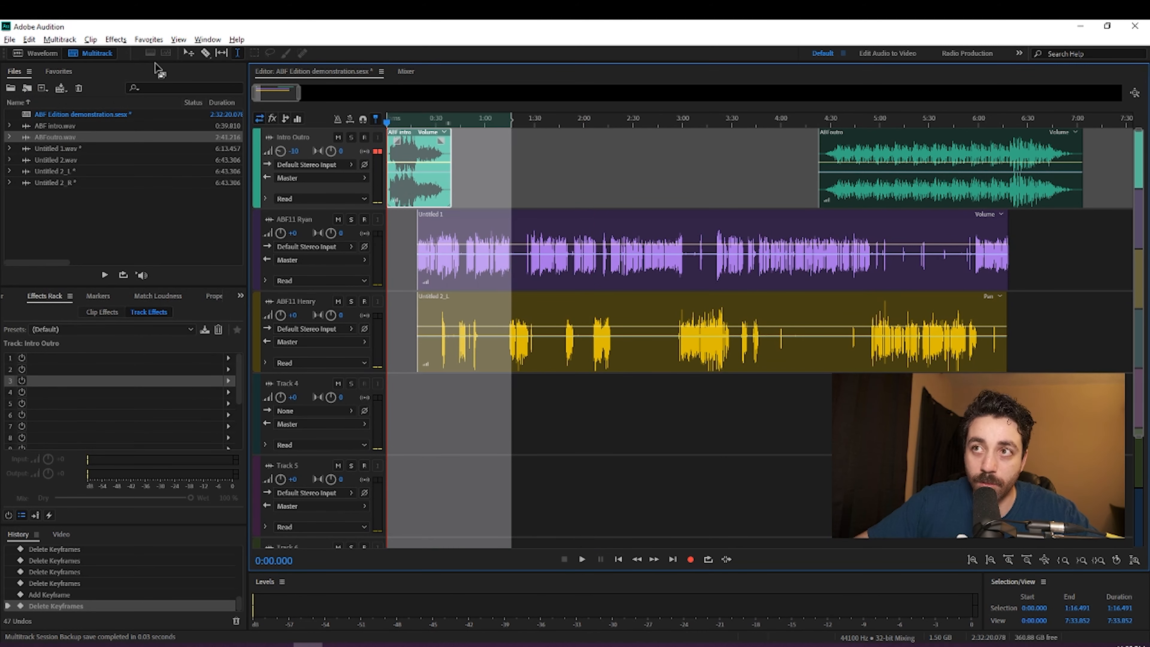
pyautogui.click(9, 39)
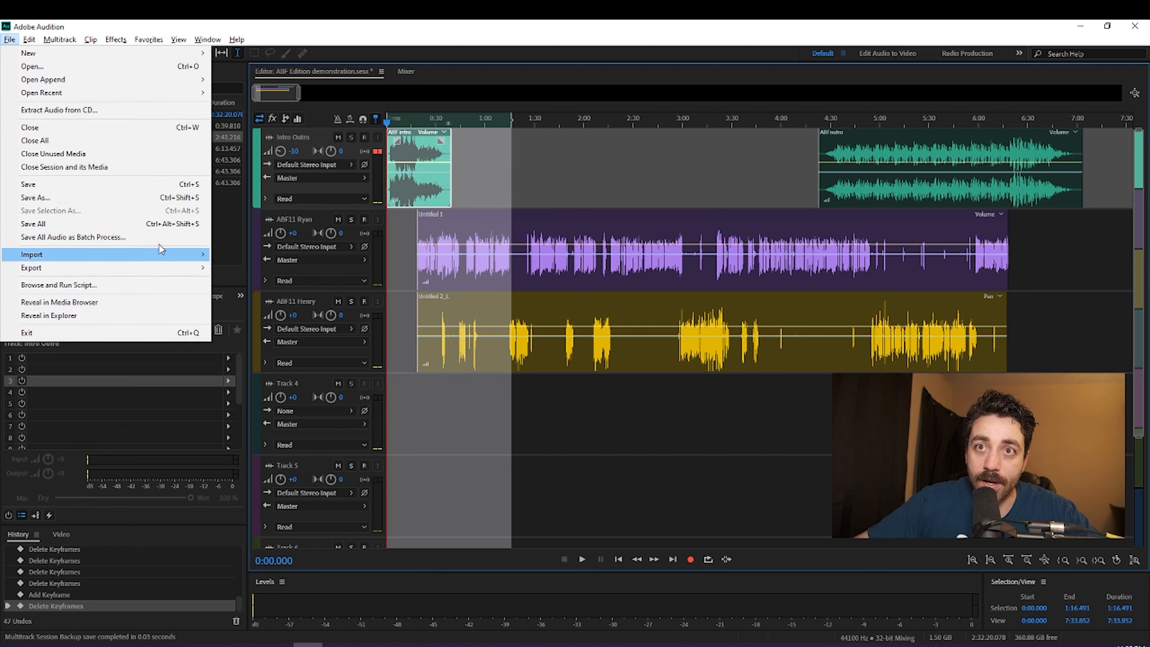
pyautogui.moveTo(165, 268)
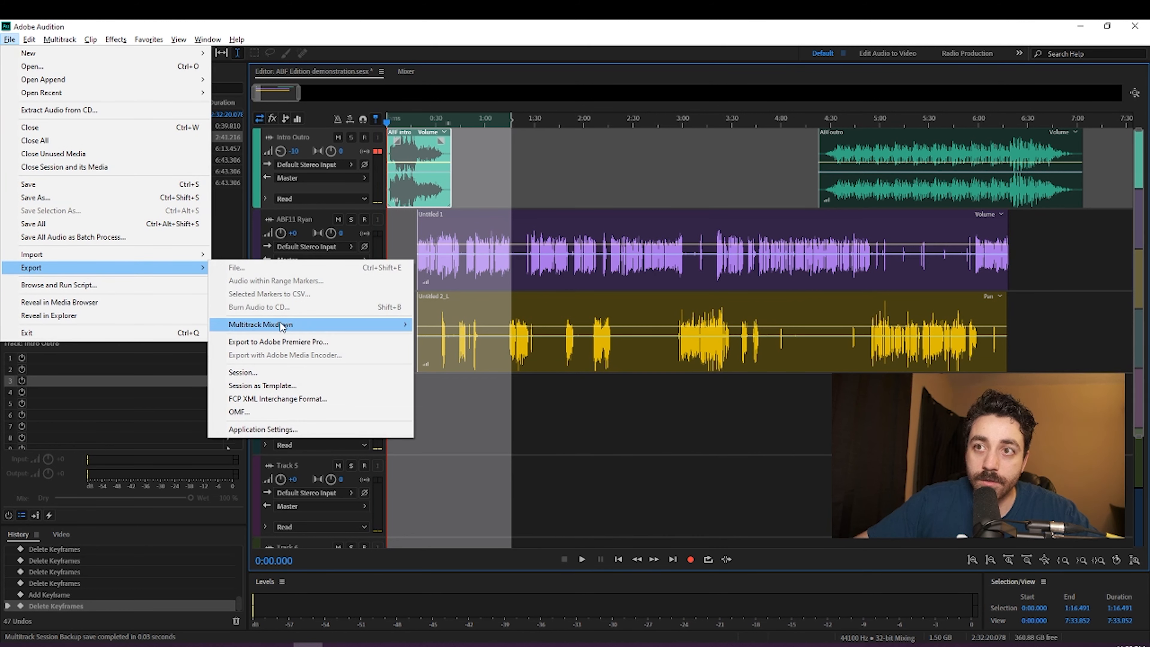
pyautogui.click(461, 323)
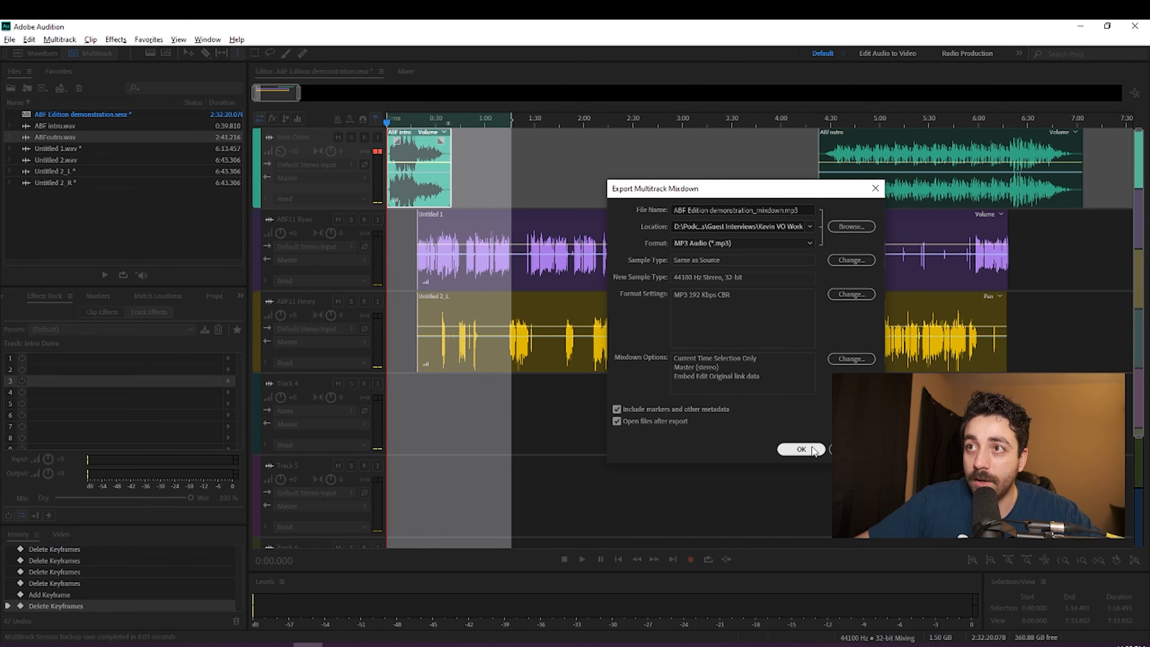
pyautogui.click(801, 449)
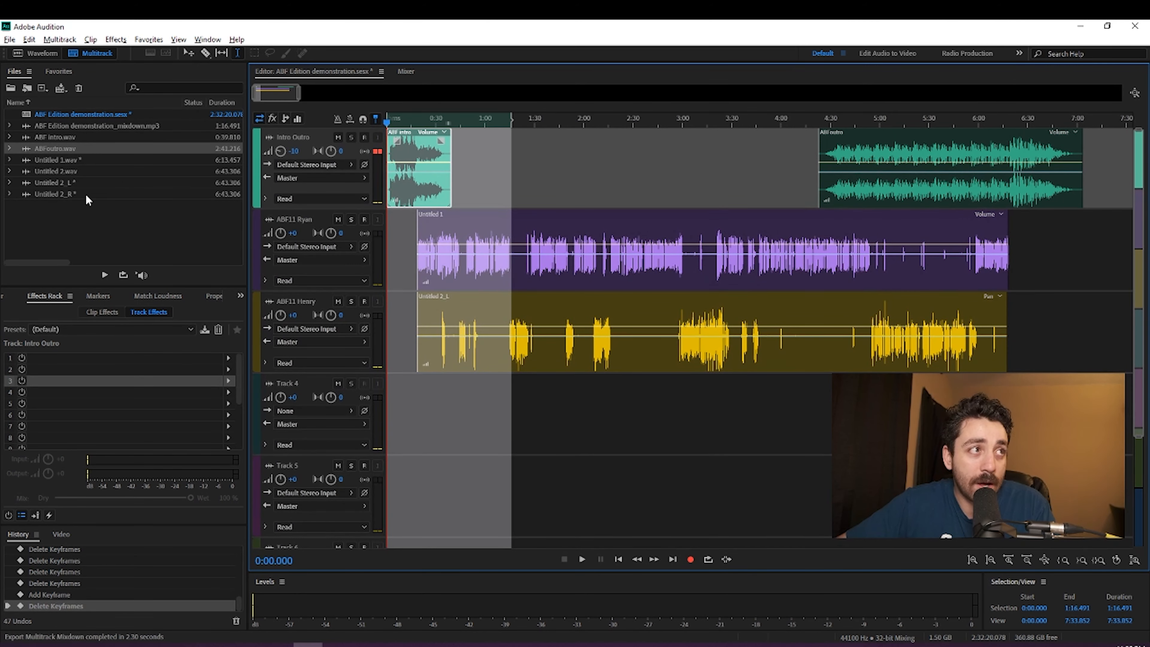
# Clear the two old files from the Match Loudness list and add ABF Edition demonstration_mixdown.mp3 to it.
pyautogui.click(92, 126)
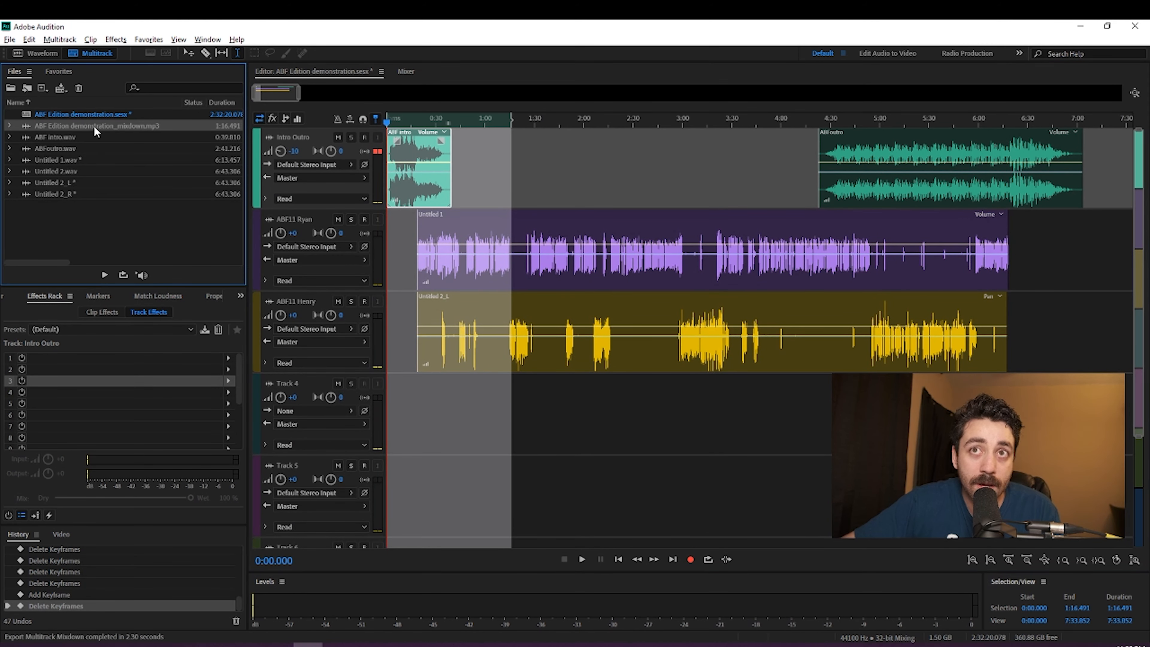
pyautogui.click(144, 298)
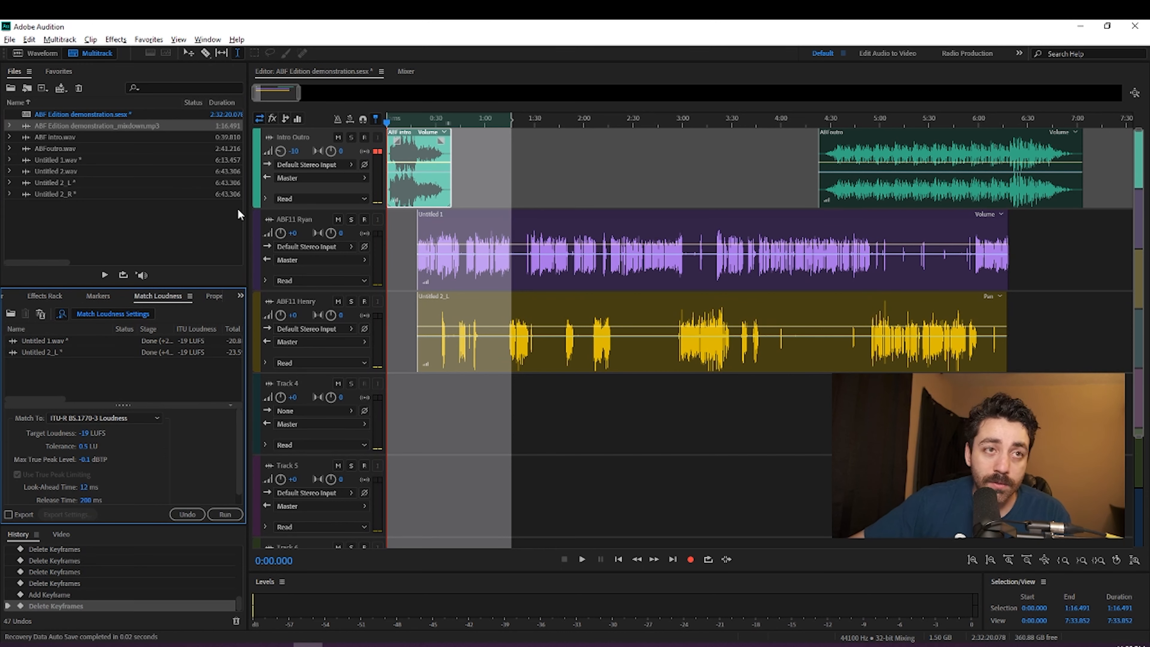
pyautogui.moveTo(77, 372); pyautogui.dragTo(43, 336)
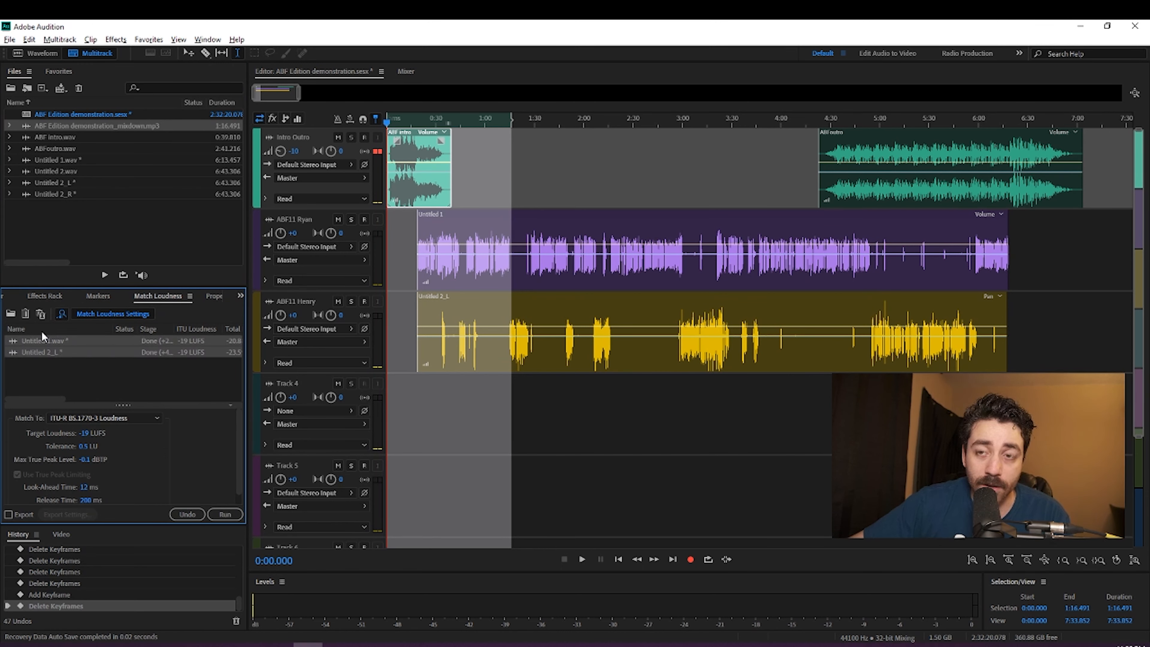
pyautogui.press('Delete')
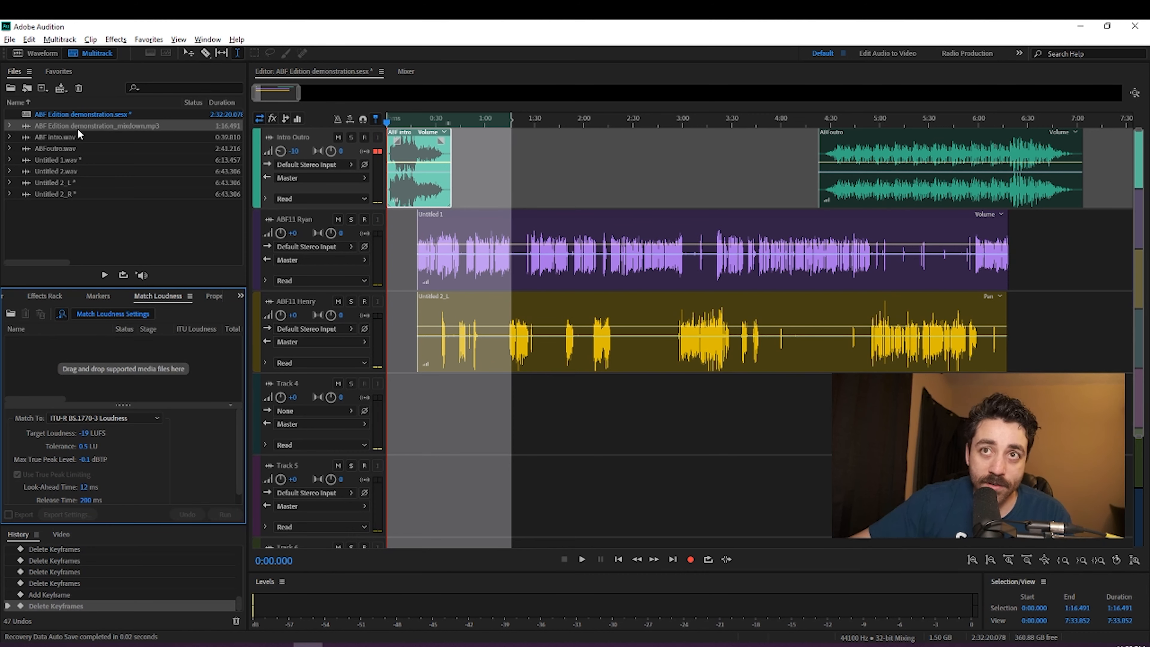
pyautogui.moveTo(74, 124); pyautogui.dragTo(103, 363)
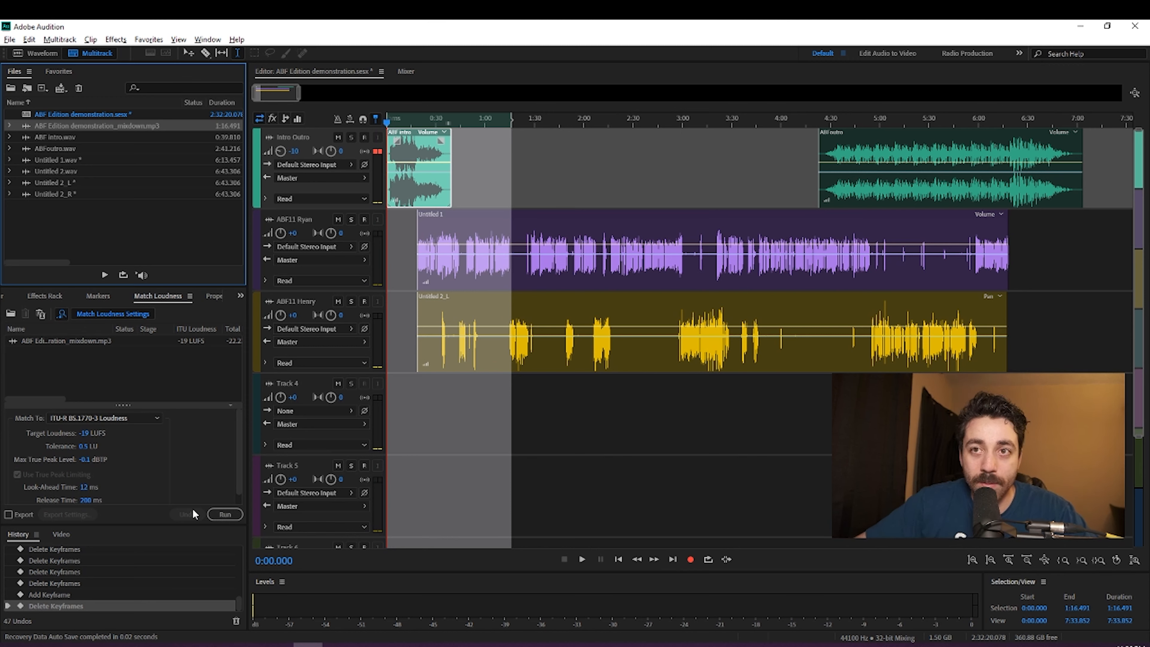
# View the waveform of ABF Edition demonstration_mixdown.mp3 and return to the multitrack session.
pyautogui.doubleClick(211, 123)
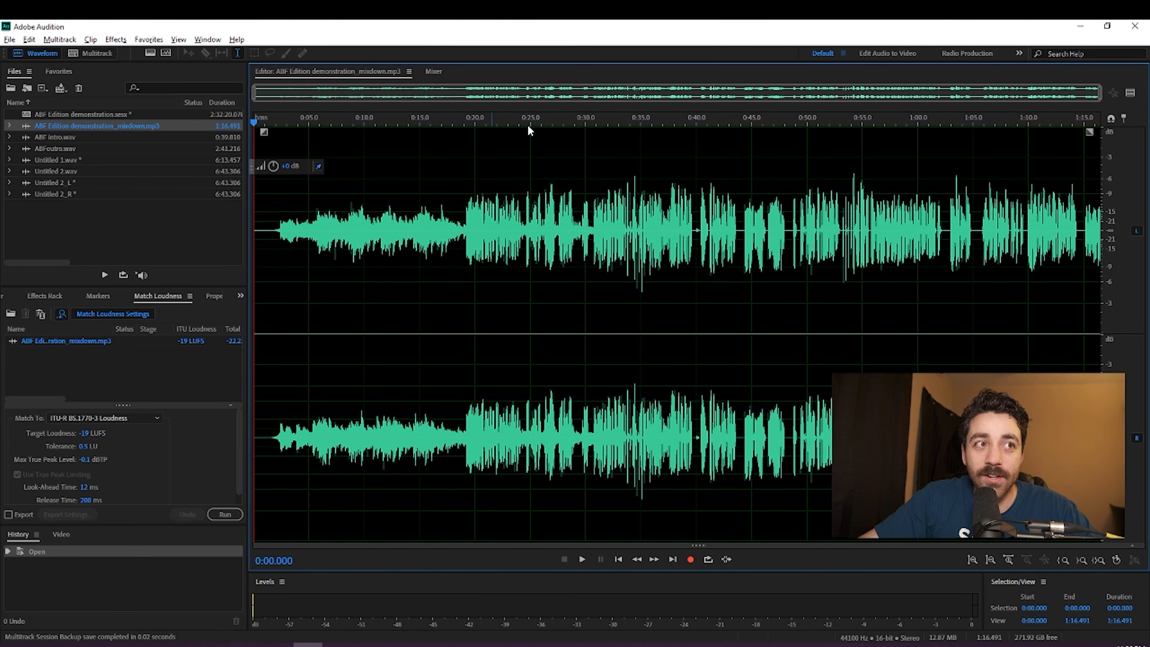
pyautogui.click(98, 53)
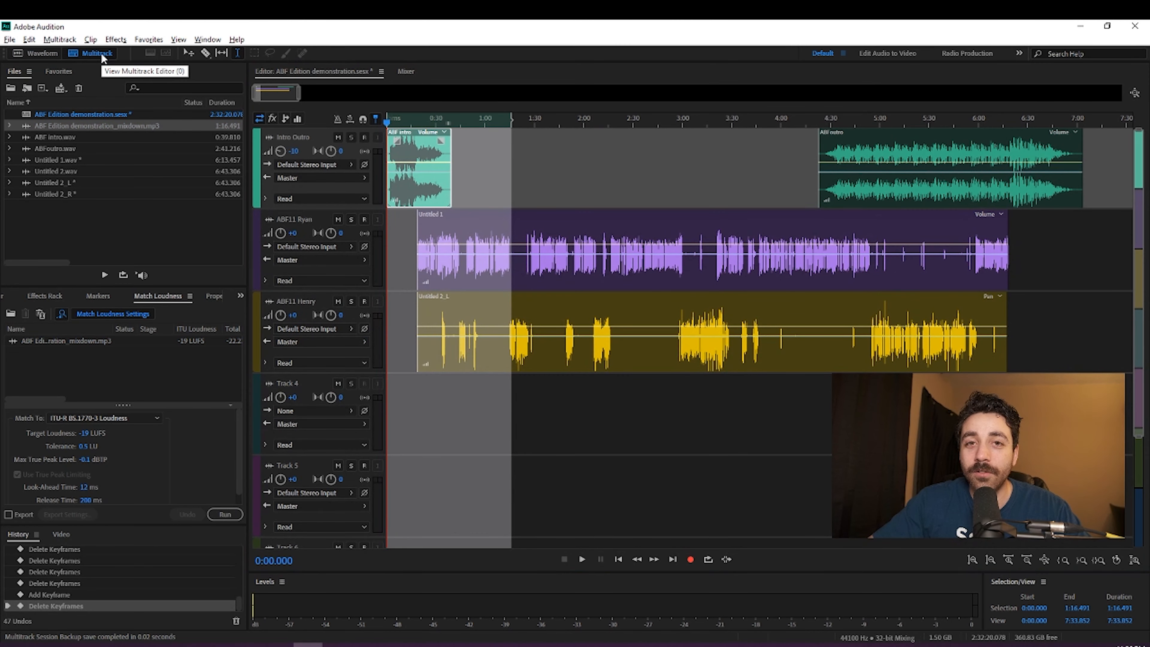